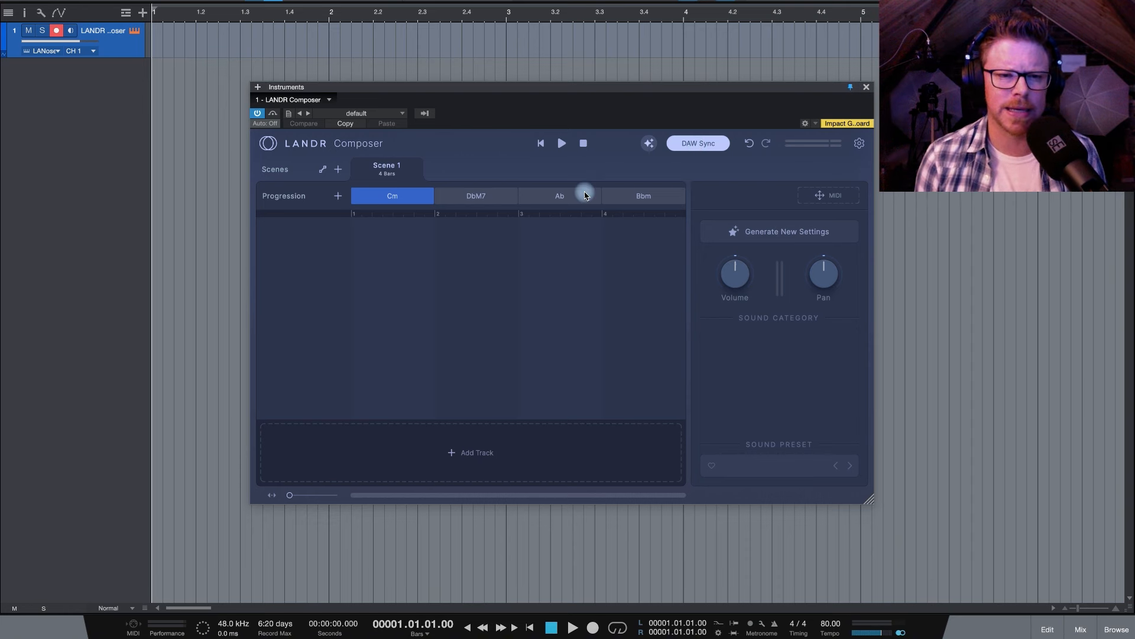
- Generate a replacement for the Bbm chord in the fourth bar of Scene 1
left_click_drag(499, 109, 485, 89)
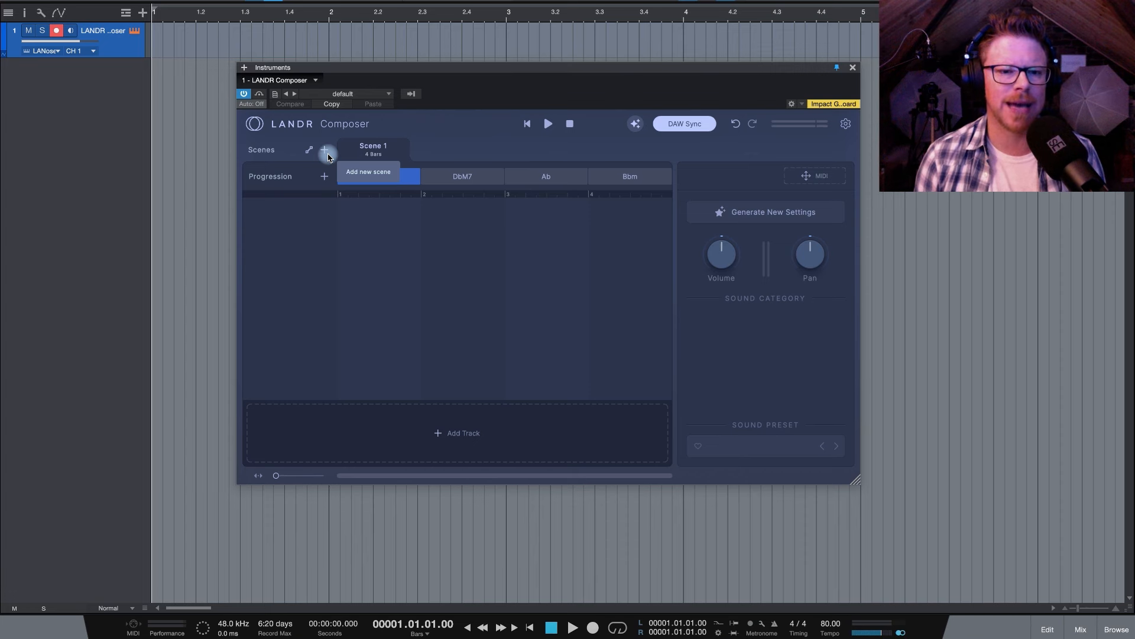
left_click(628, 177)
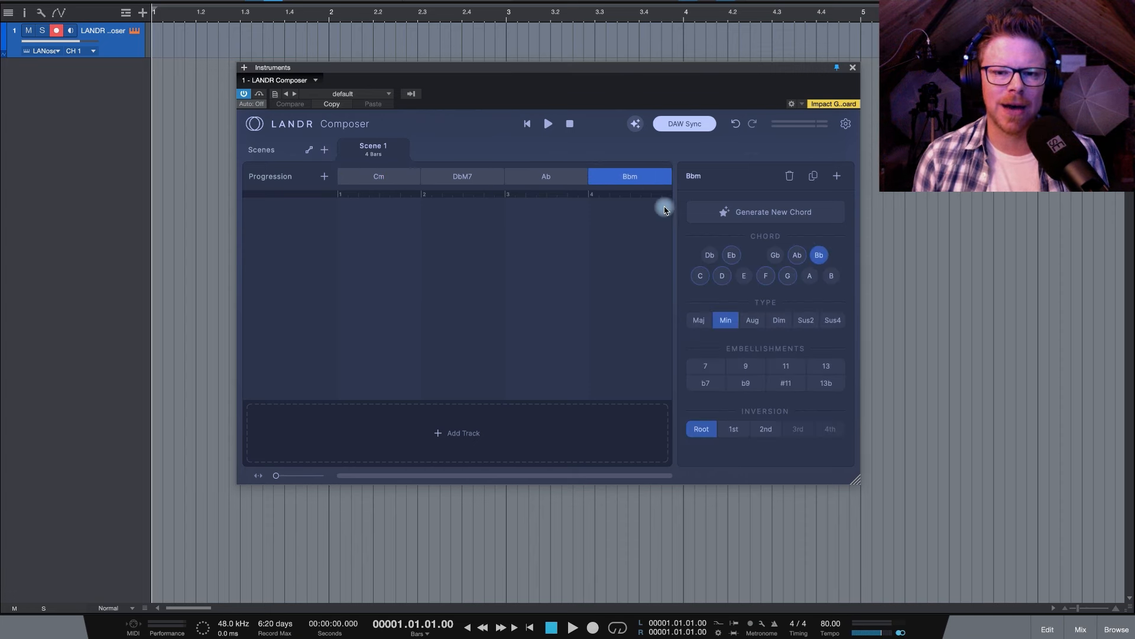
left_click(765, 214)
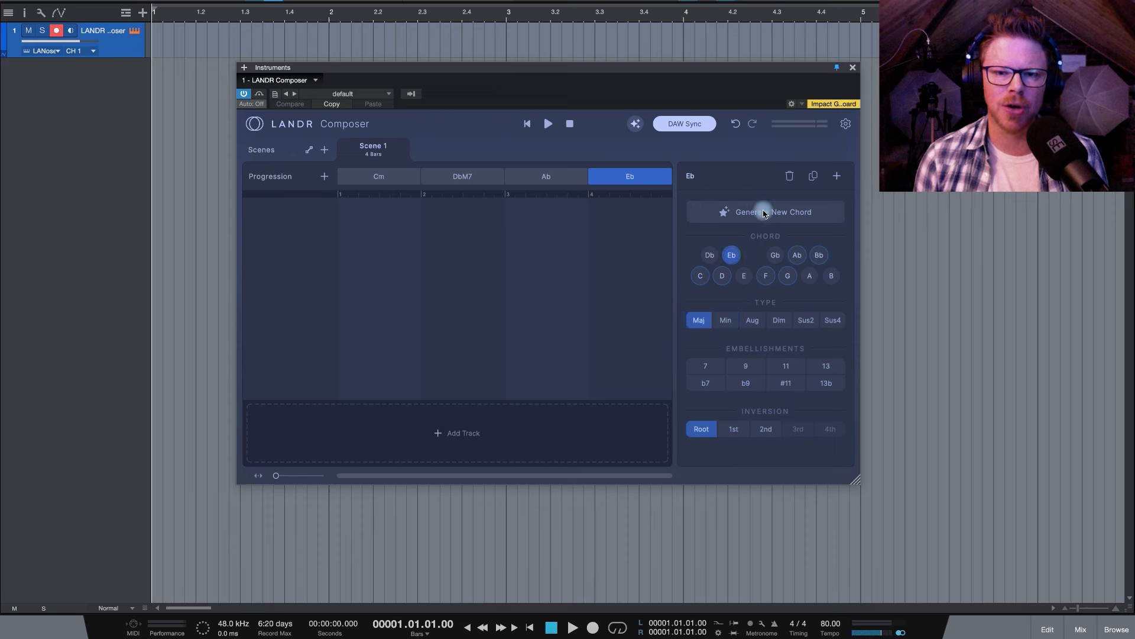
- Browse the Minor and Inspirational categories of the chord progression library for Scene 1
left_click(259, 180)
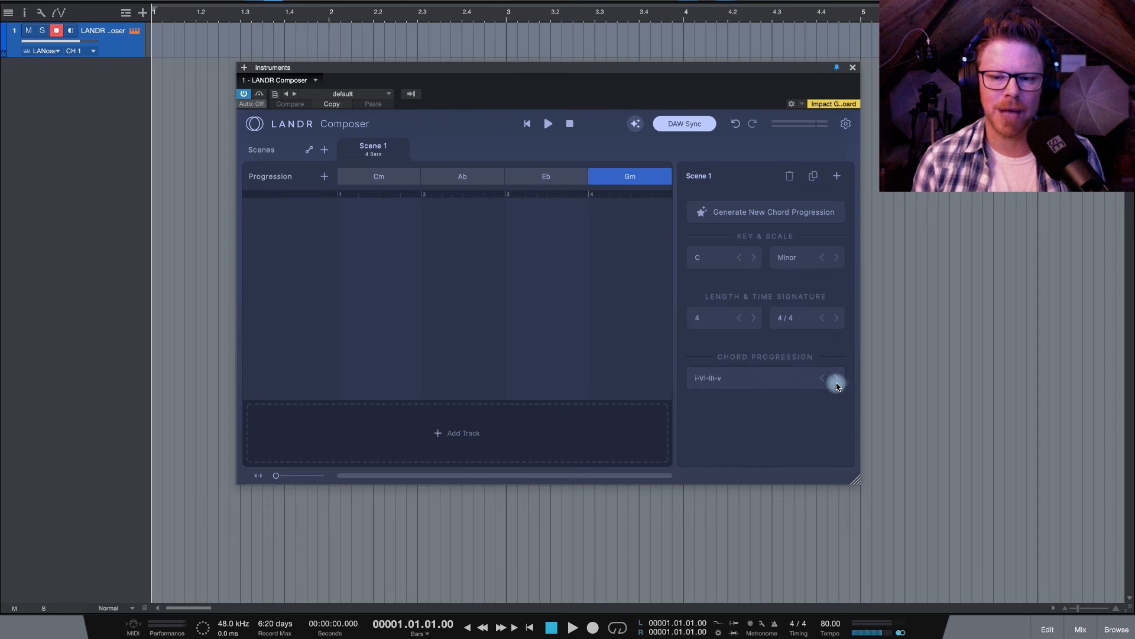
left_click(764, 383)
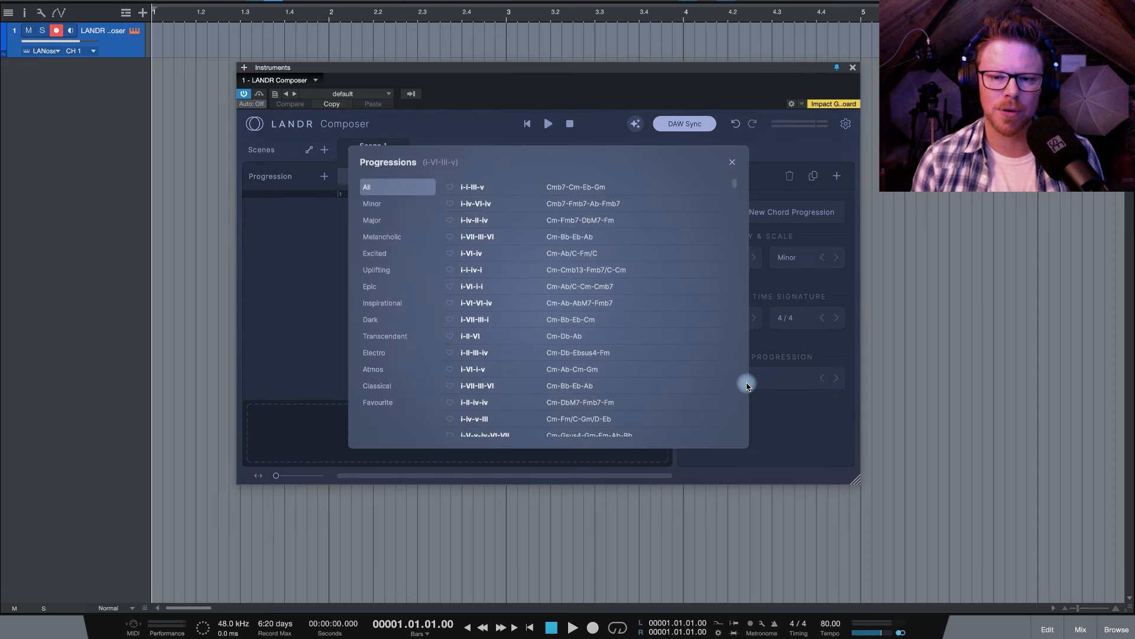
left_click(377, 206)
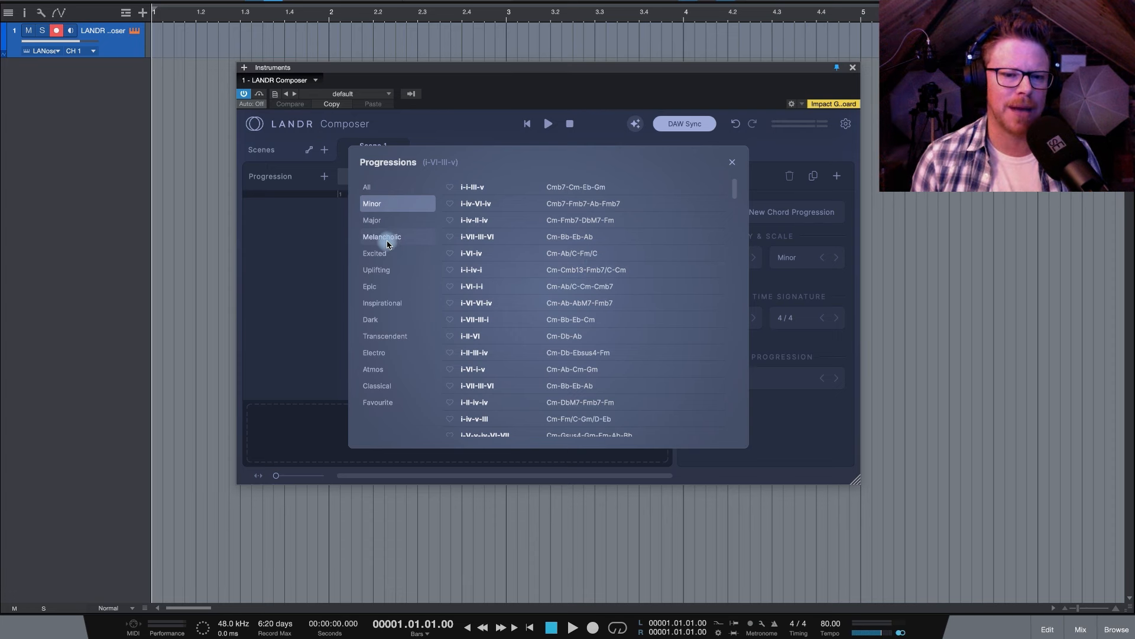
left_click(402, 303)
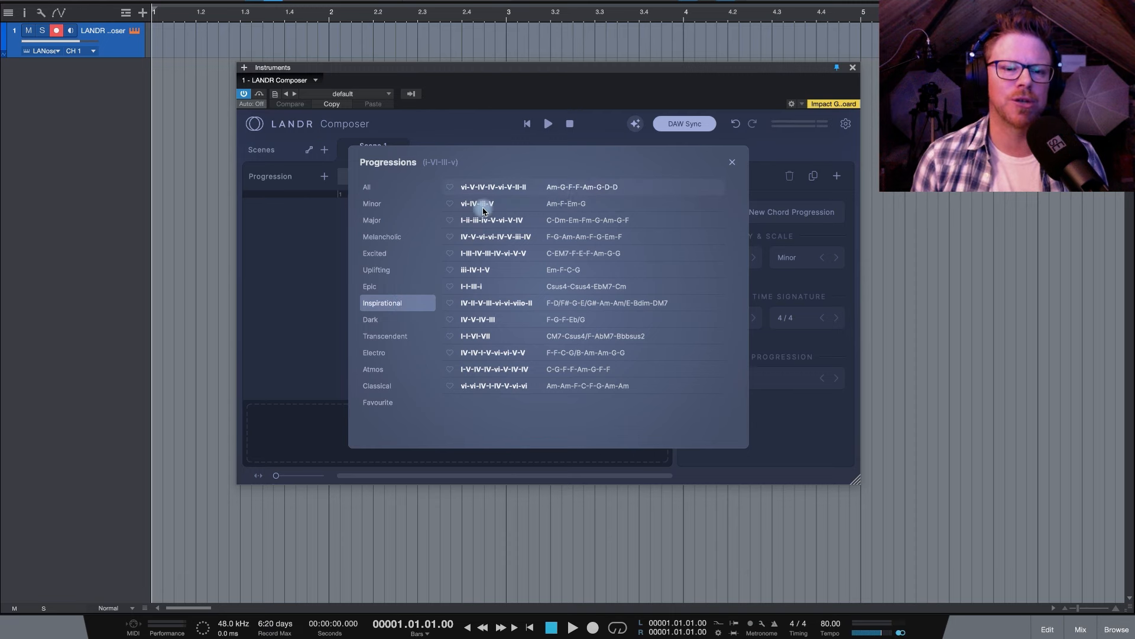
left_click(395, 204)
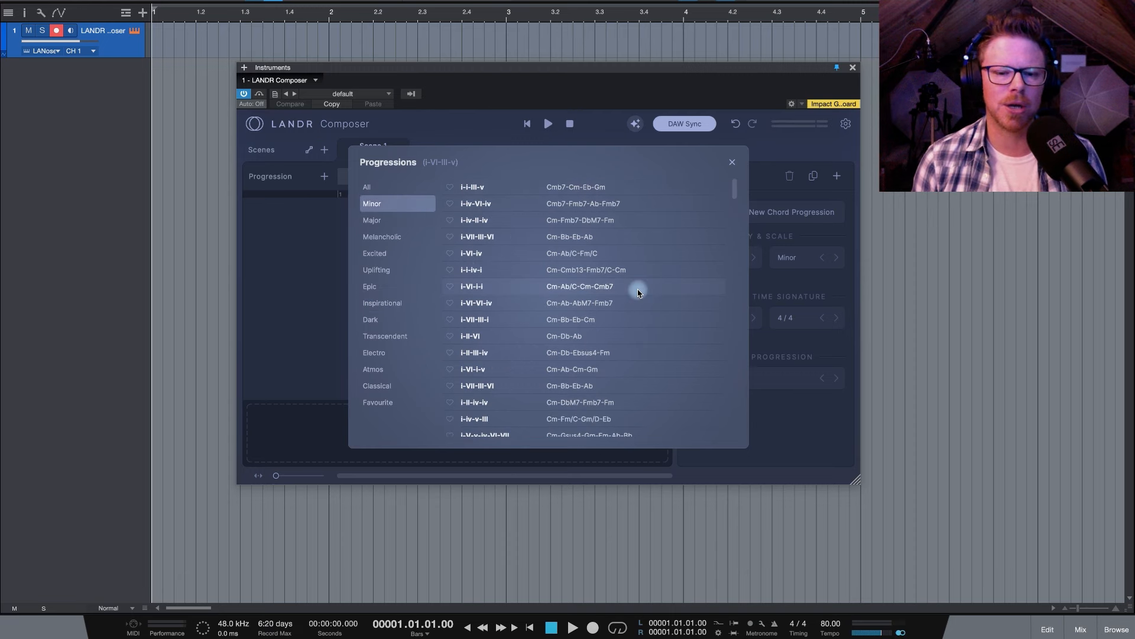
left_click(732, 162)
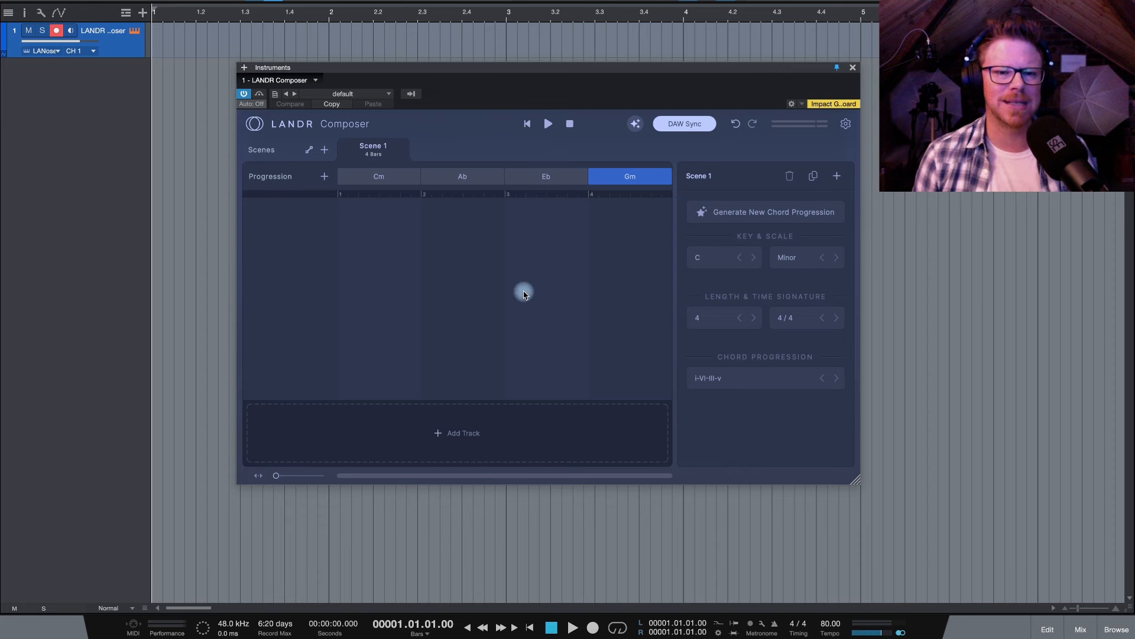
- Add a Chord track to Scene 1 and play it back
left_click_drag(558, 71, 578, 79)
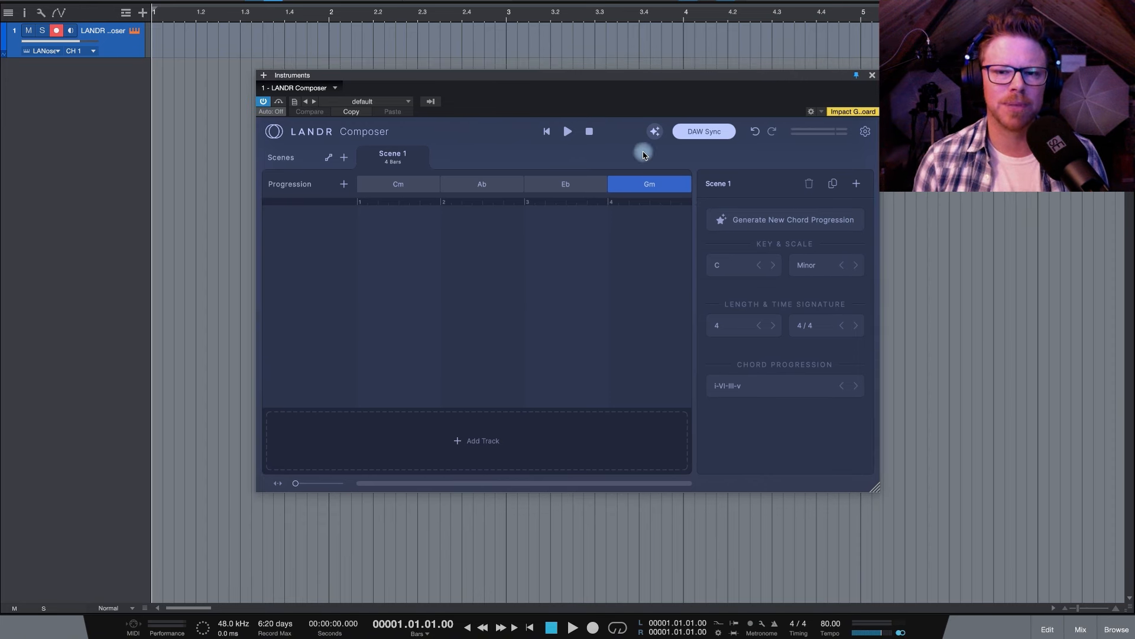
mouse_move(464, 435)
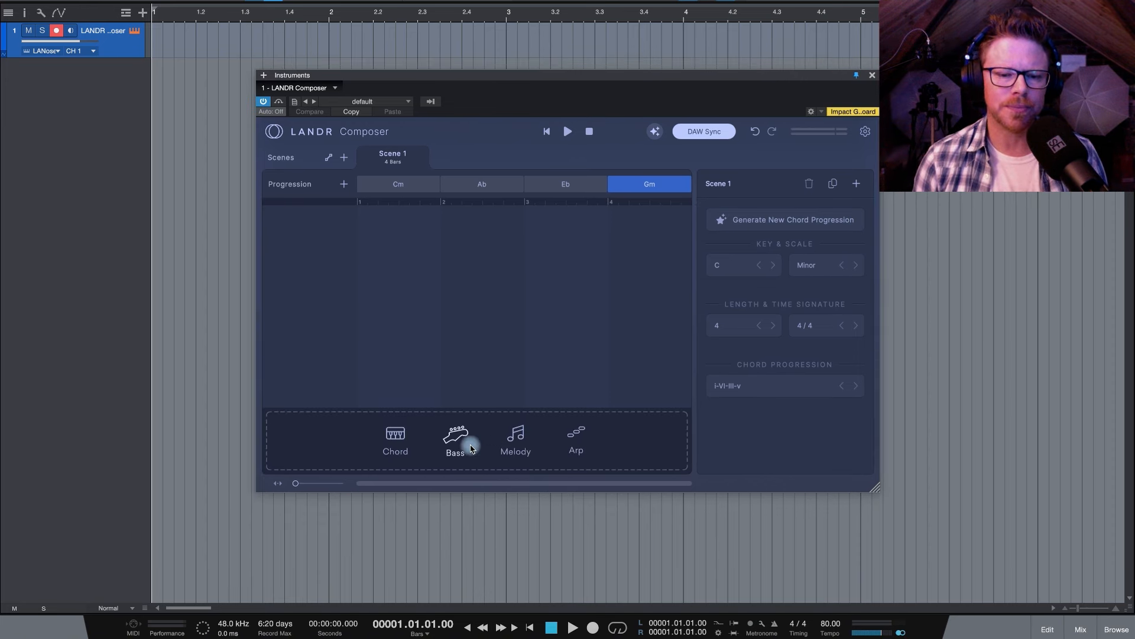
left_click(395, 437)
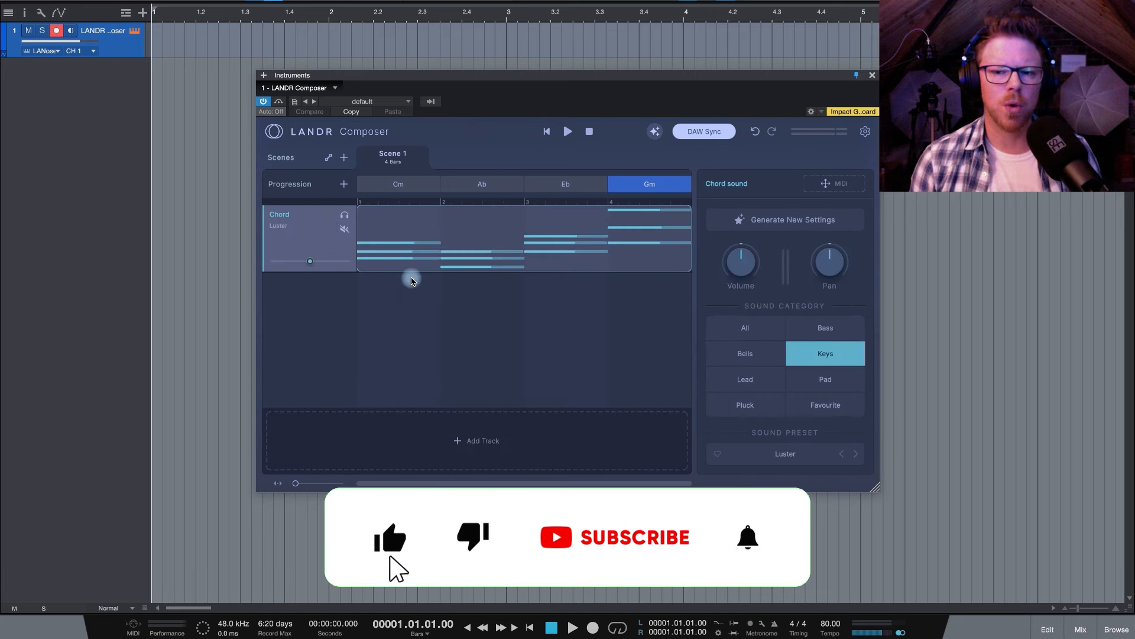
key("space")
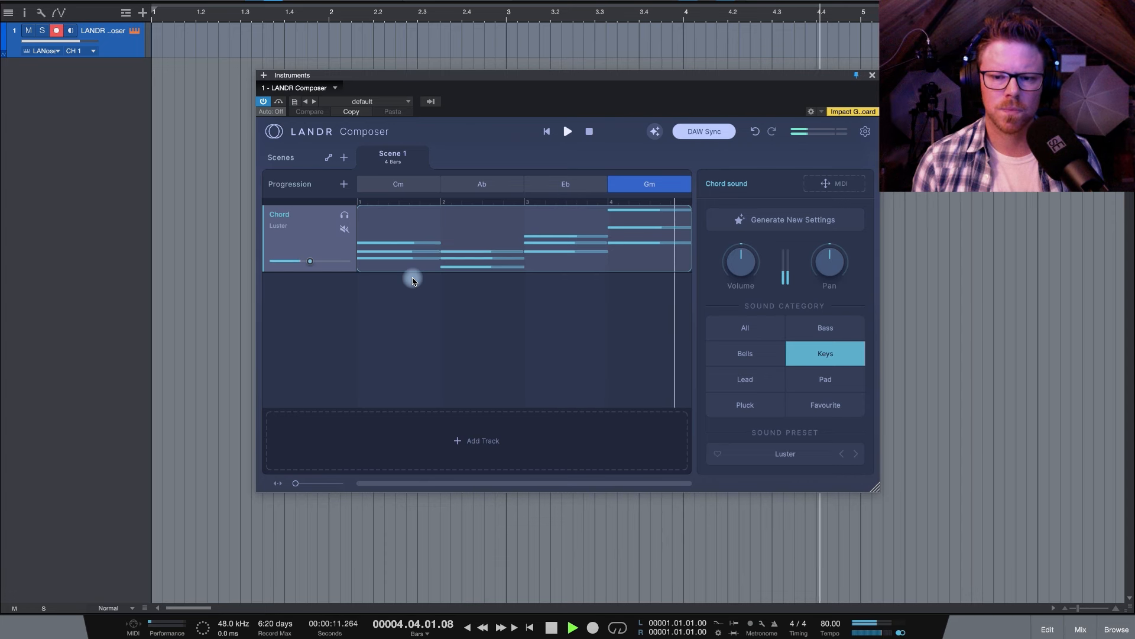
key("space")
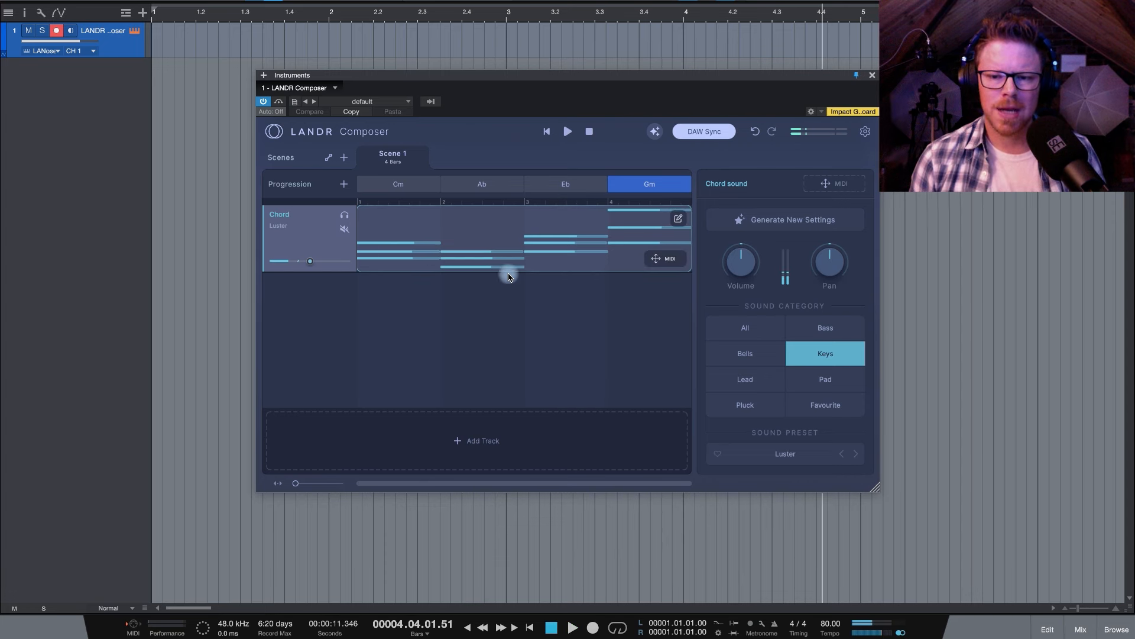
- Audition the Keys presets Eclipse, Blow, Playful and Blessed on the Chord track
left_click(786, 455)
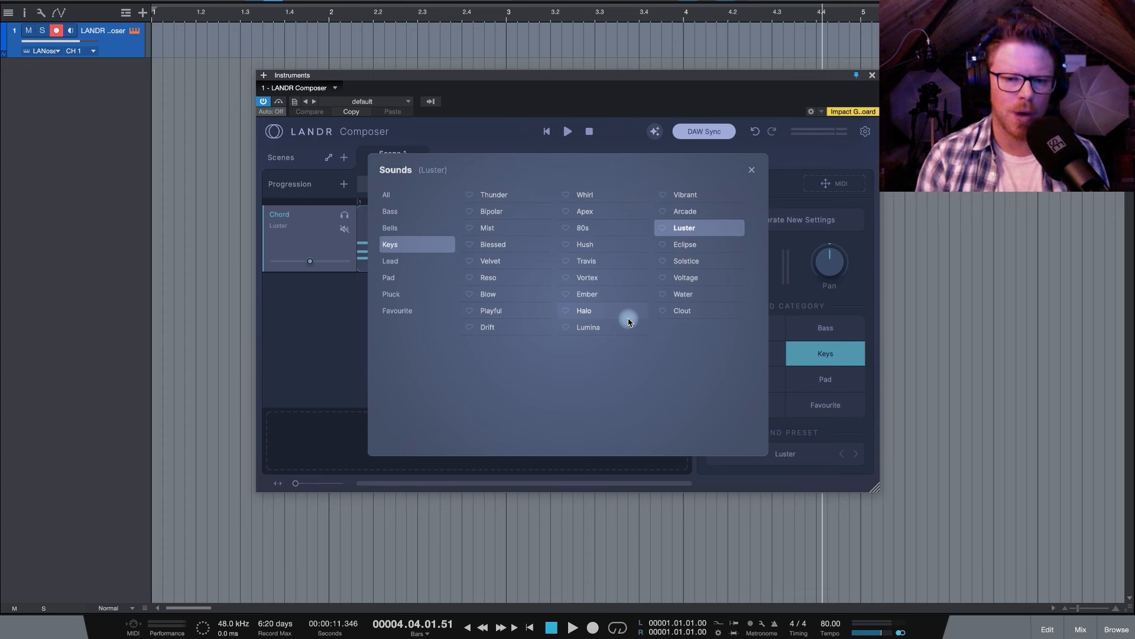
left_click(699, 249)
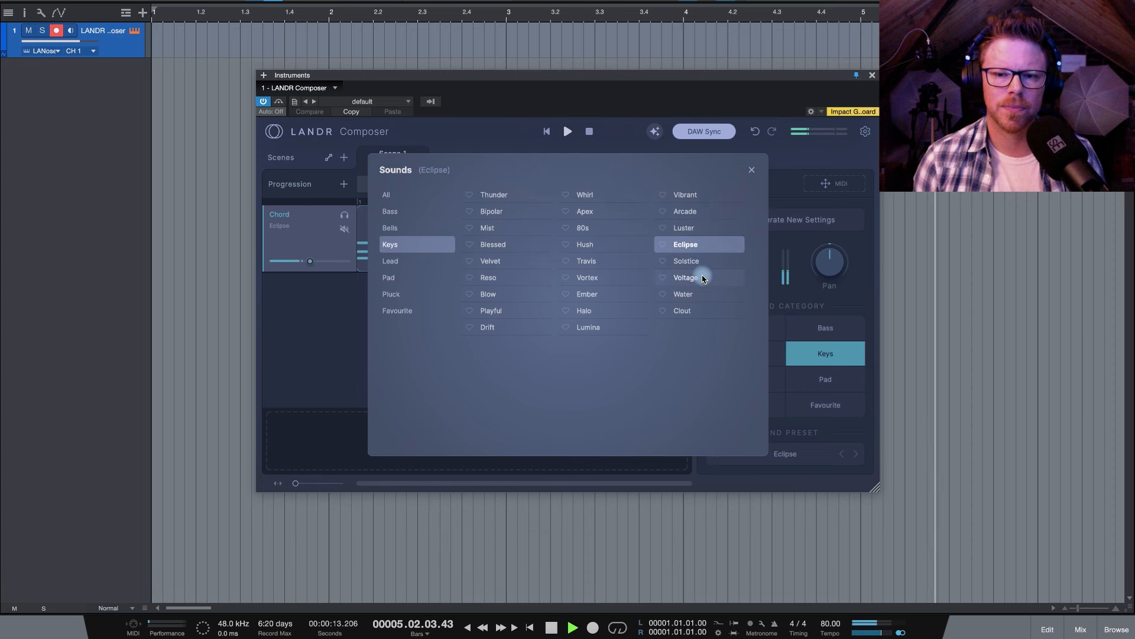
left_click(499, 299)
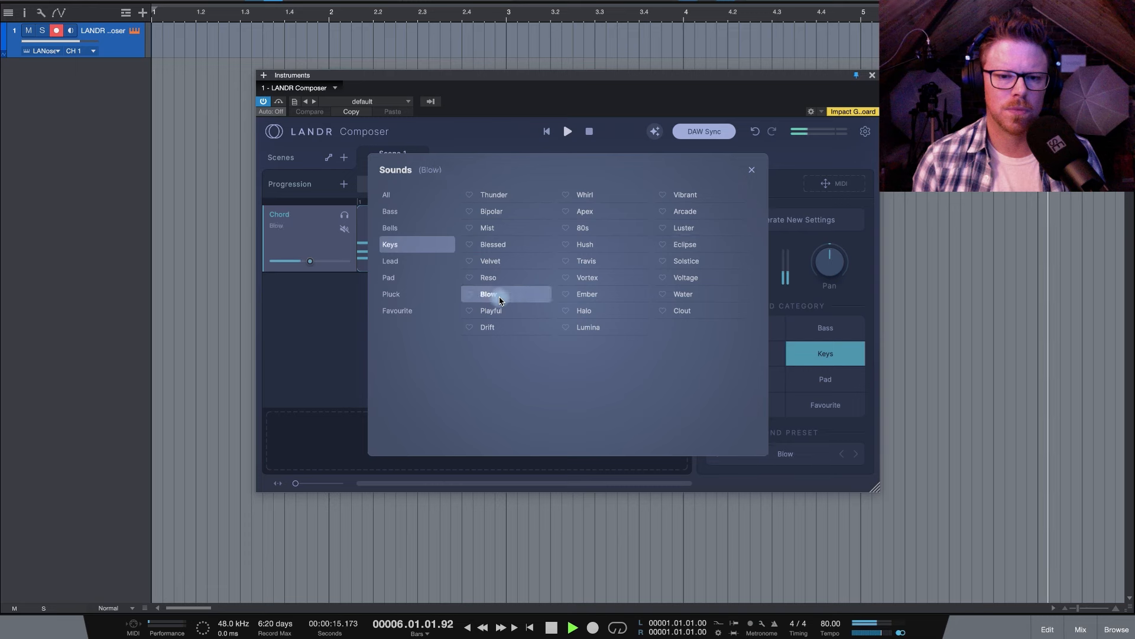
left_click(500, 311)
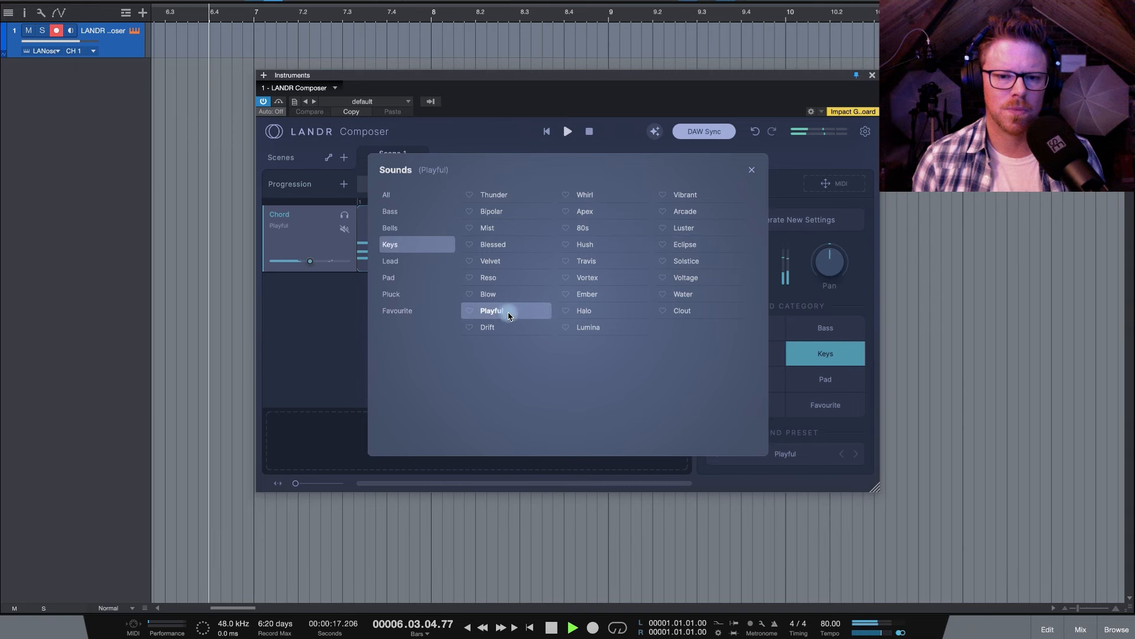
left_click(506, 245)
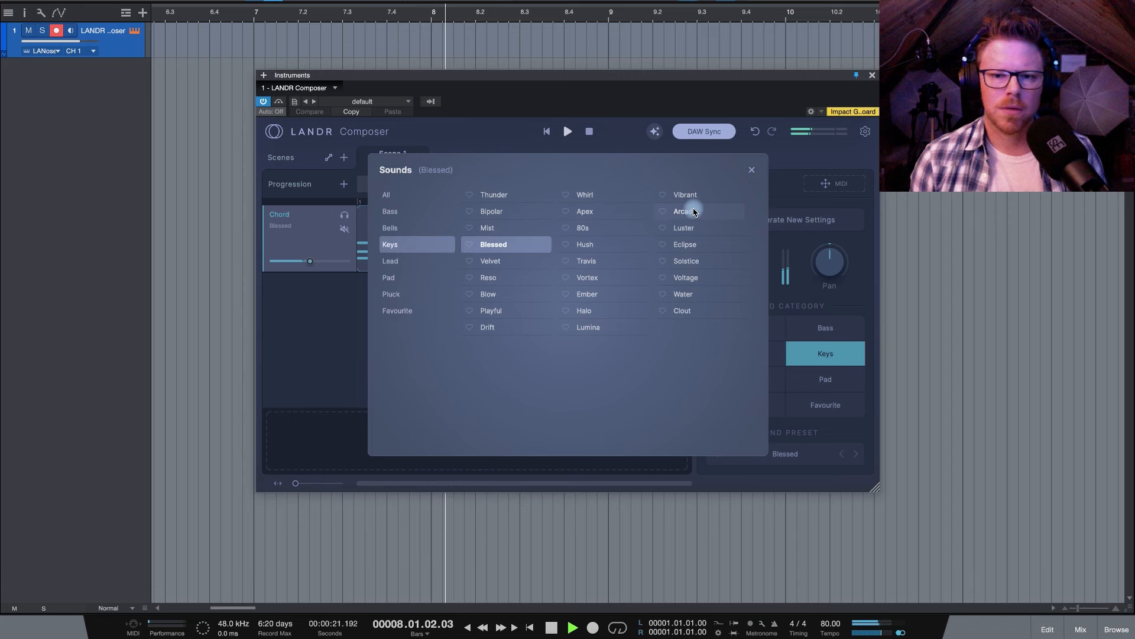
- Change the Chord track's sound category to Pad, audition Radiance, Cascade, Bubbles and Lush, and choose the Noisy preset
left_click(826, 380)
left_click(835, 385)
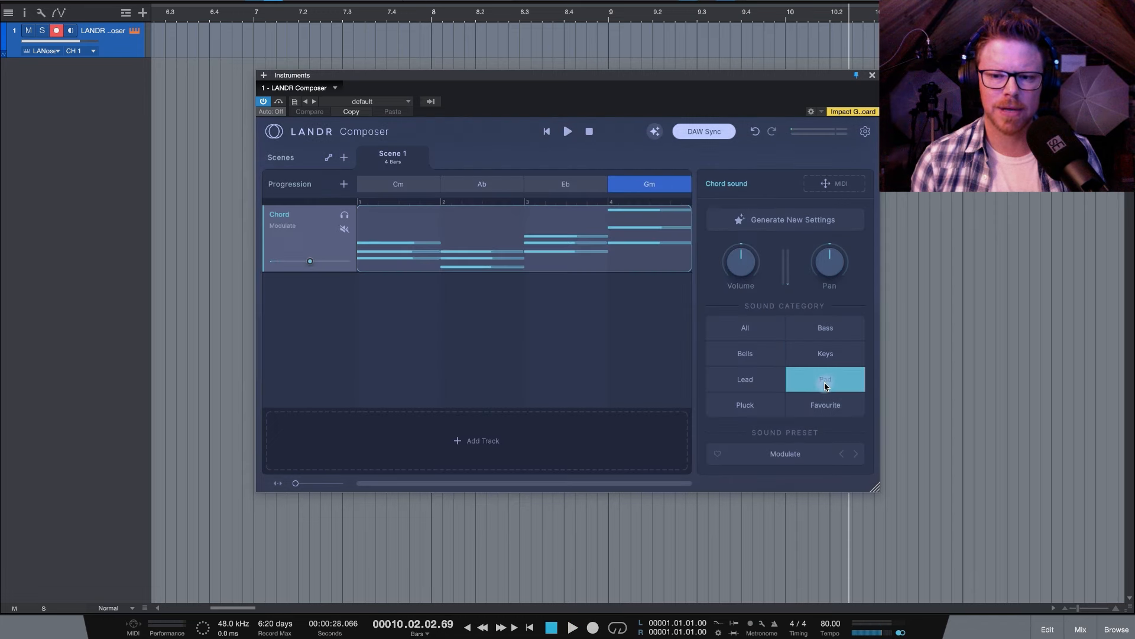
left_click(780, 455)
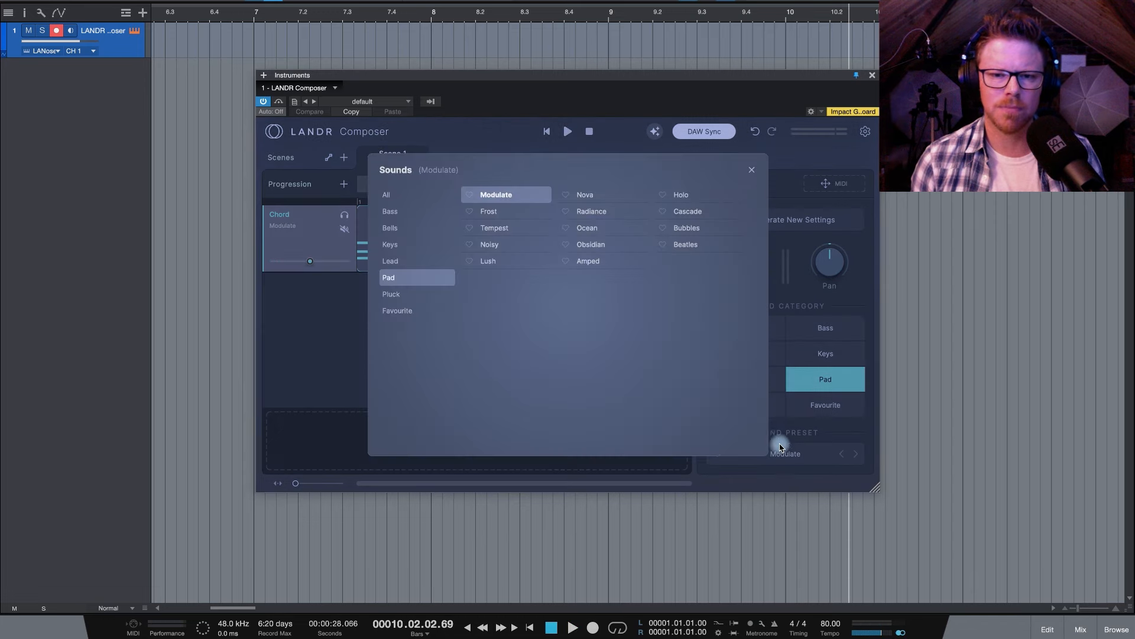
left_click(588, 214)
left_click(697, 211)
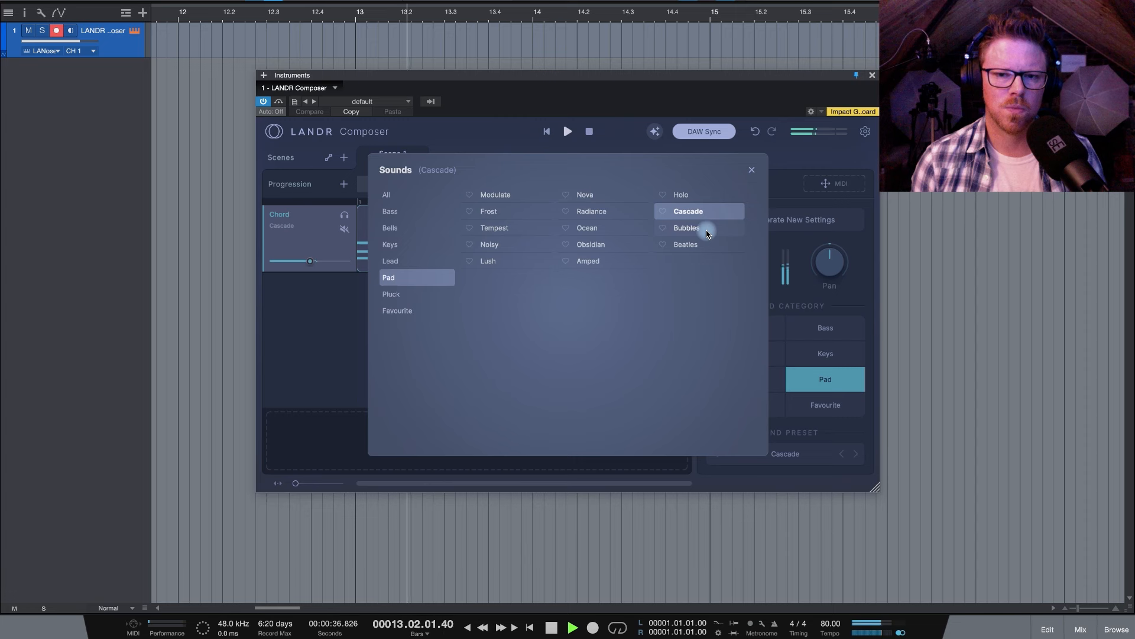
left_click(706, 232)
left_click(495, 260)
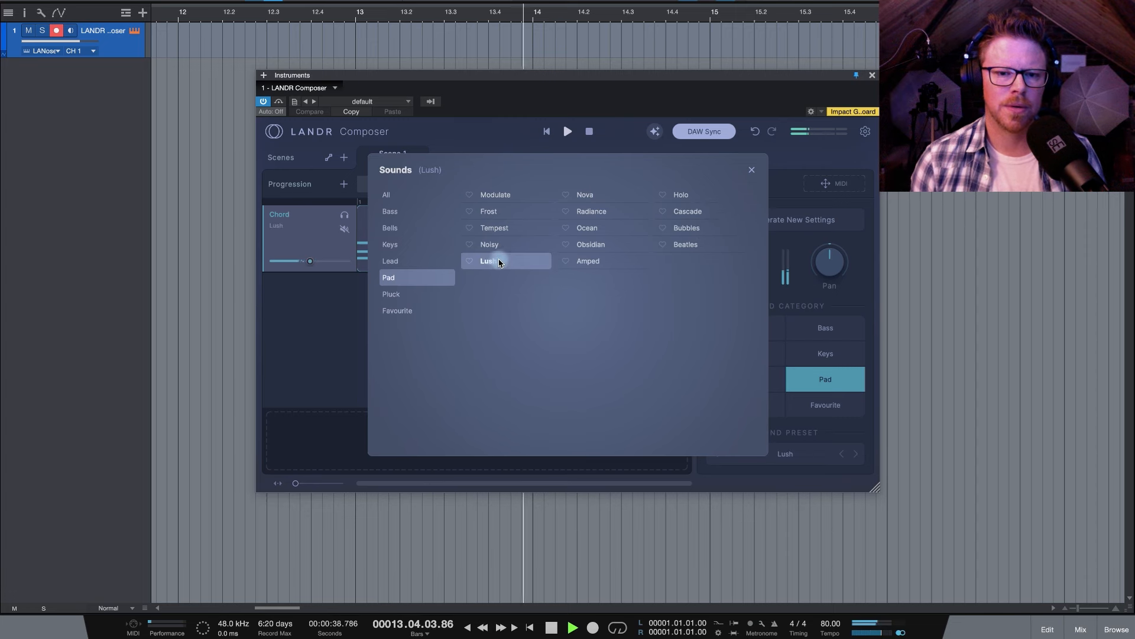
left_click(509, 246)
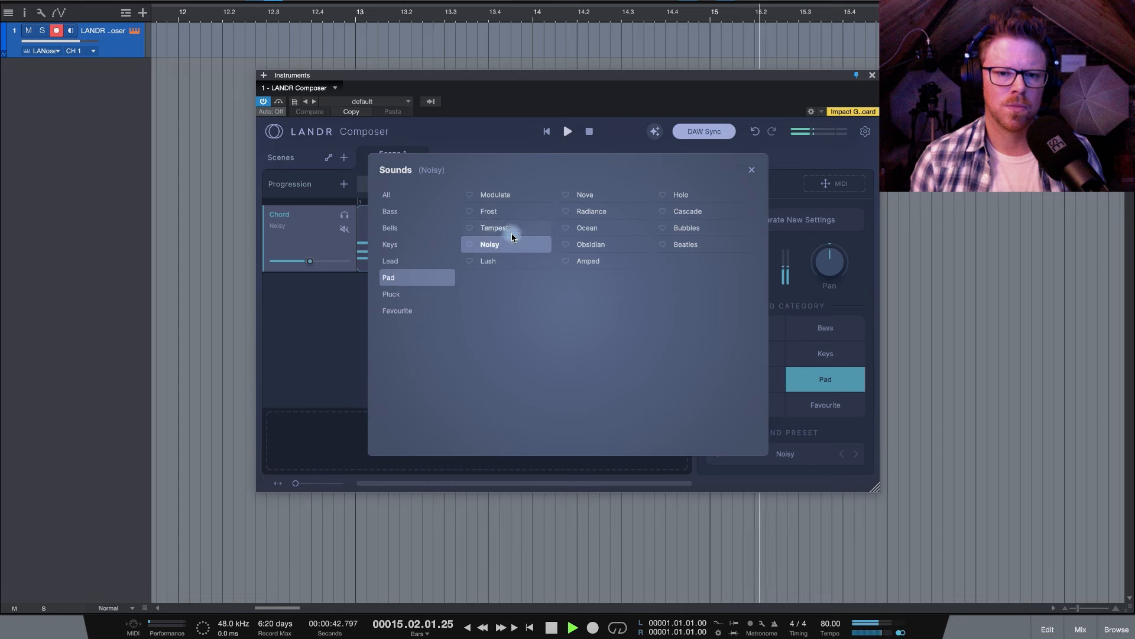
left_click(799, 223)
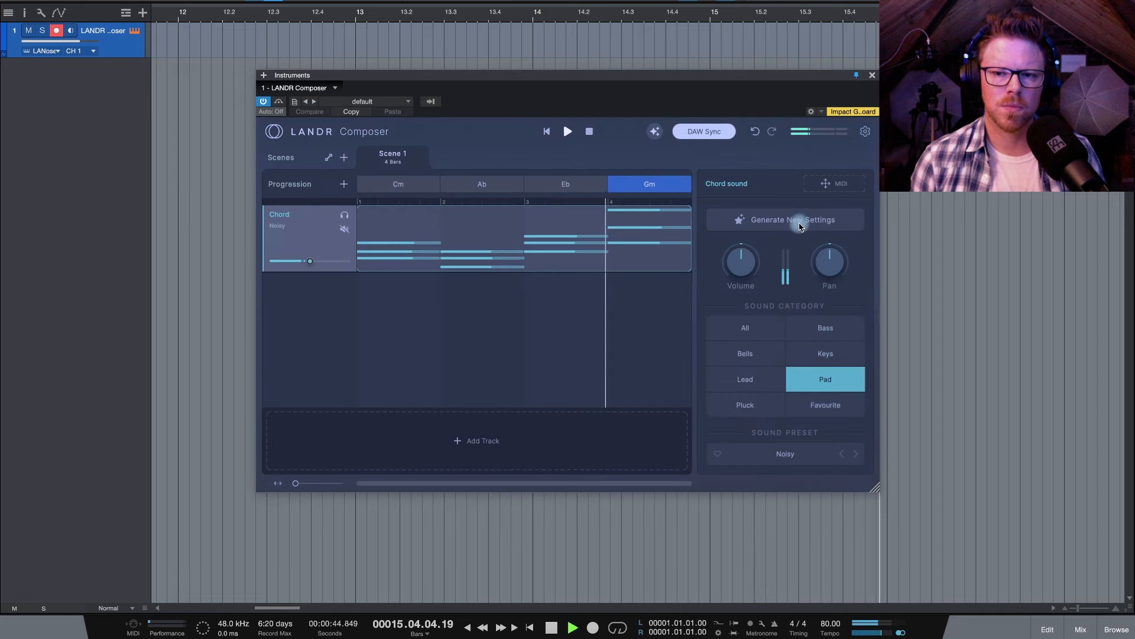
key("space")
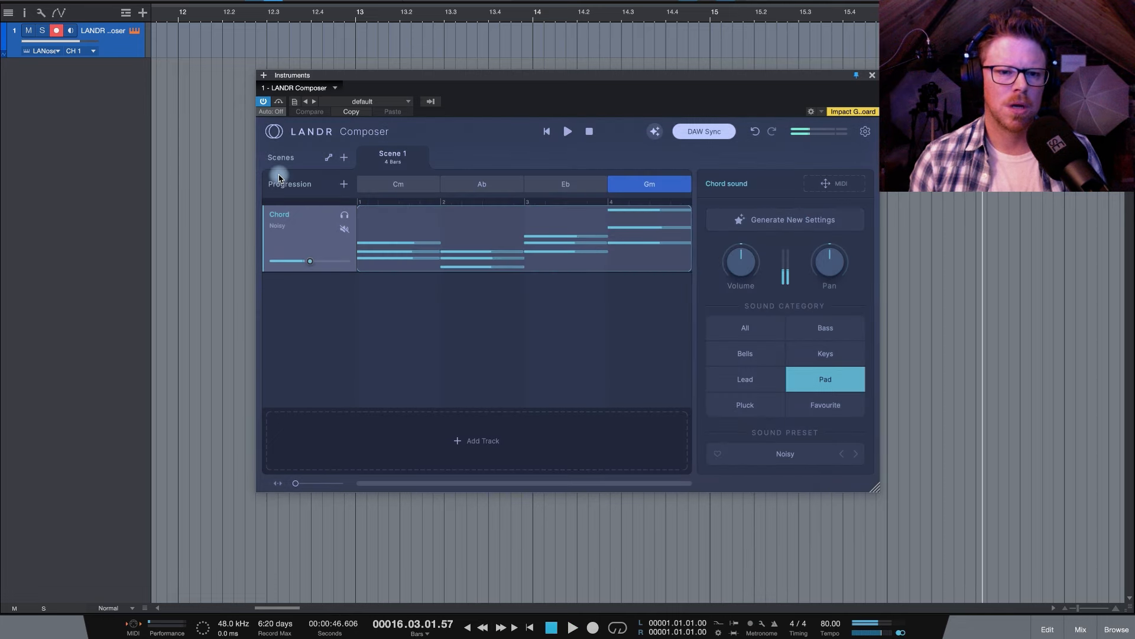
- Generate a new chord progression for Scene 1 and listen to it from the start
left_click(279, 177)
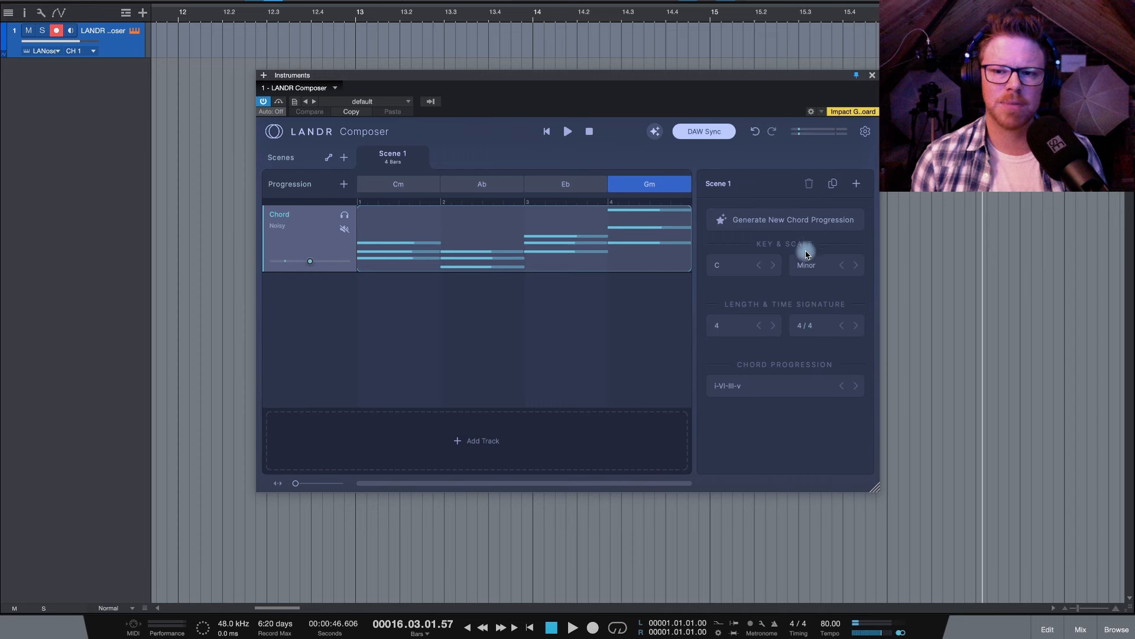
left_click(782, 223)
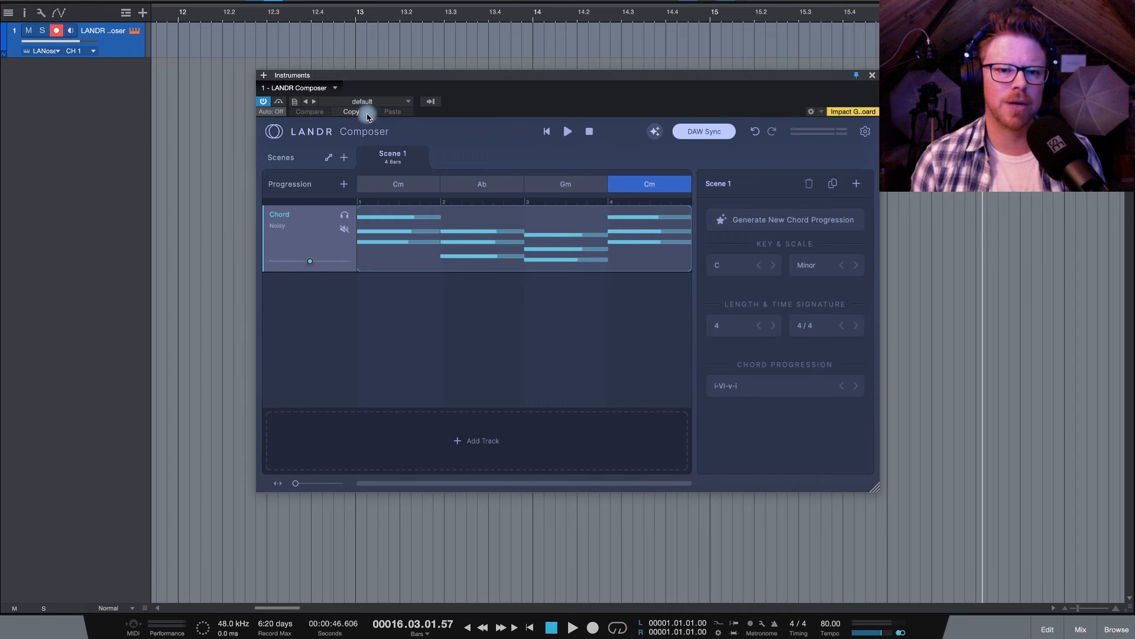
key("comma")
key("space")
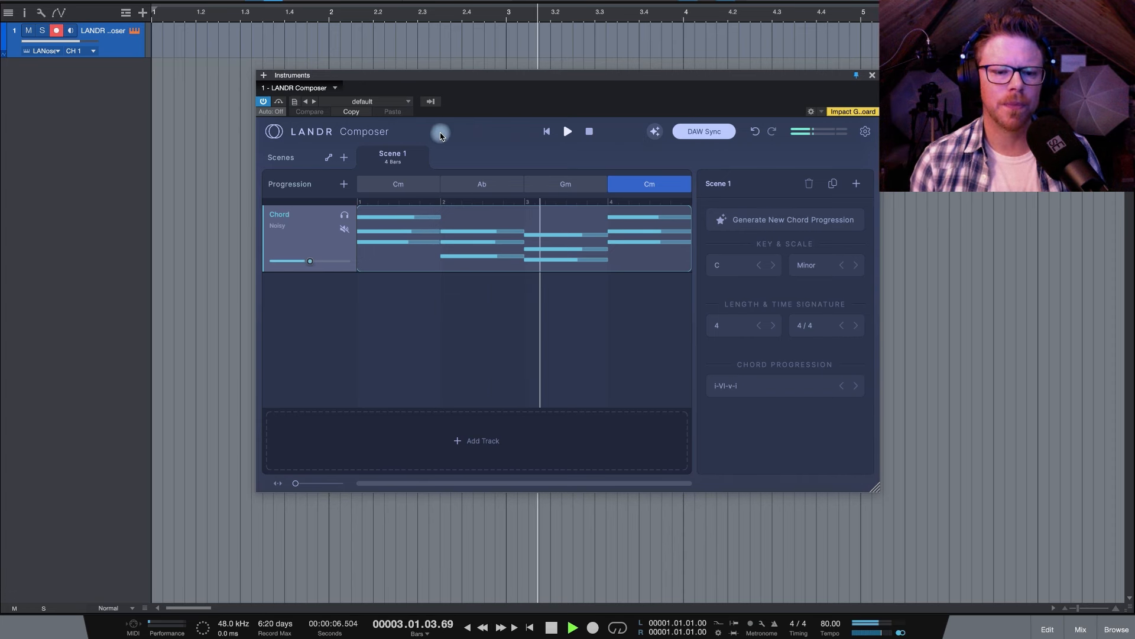
key("space")
- Add an Arp track below the Chord track and play both from the start
left_click(483, 440)
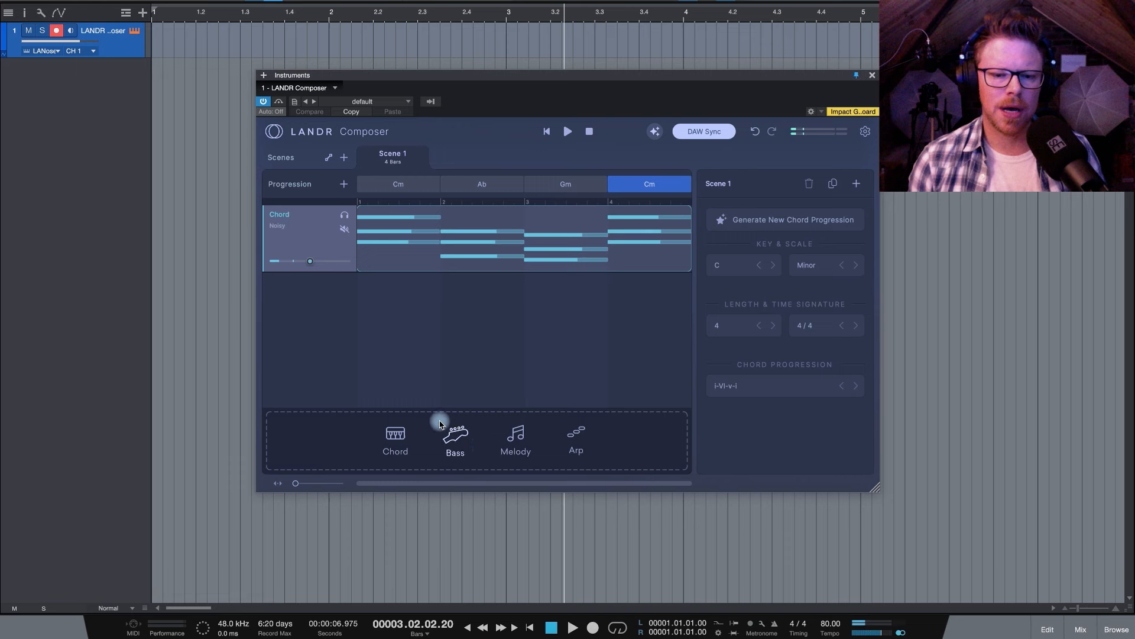
left_click(577, 440)
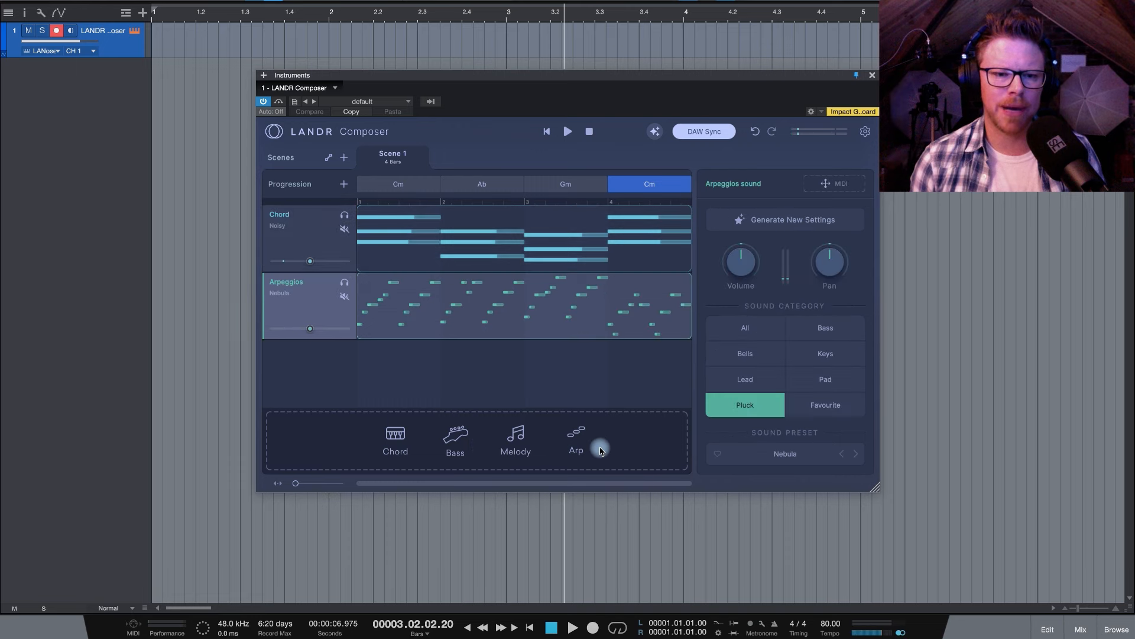
key("comma")
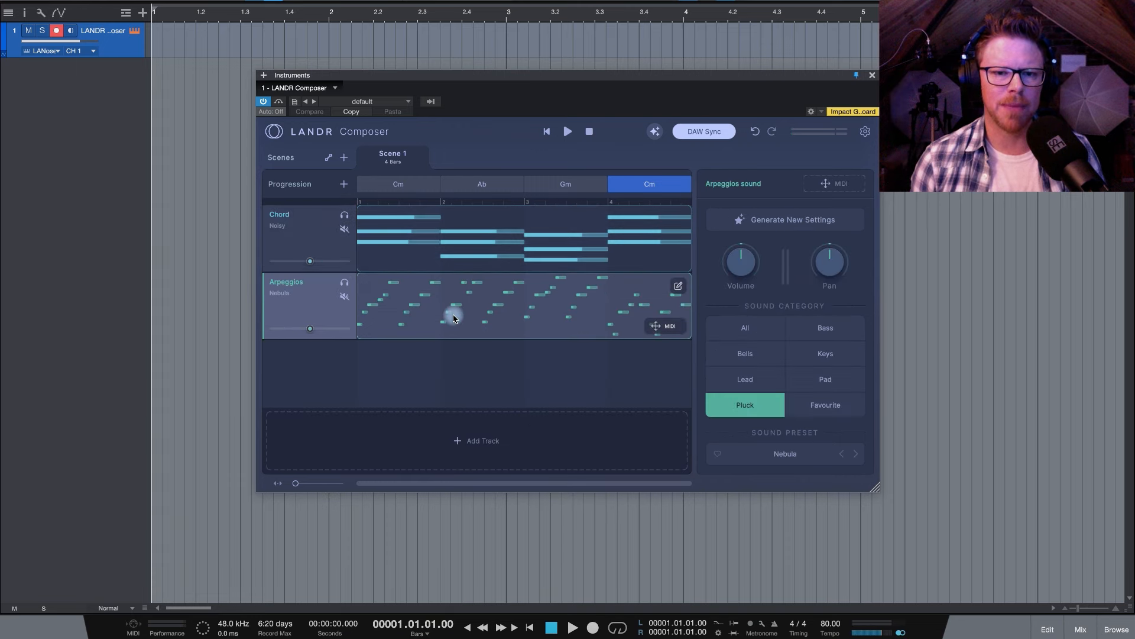
key("space")
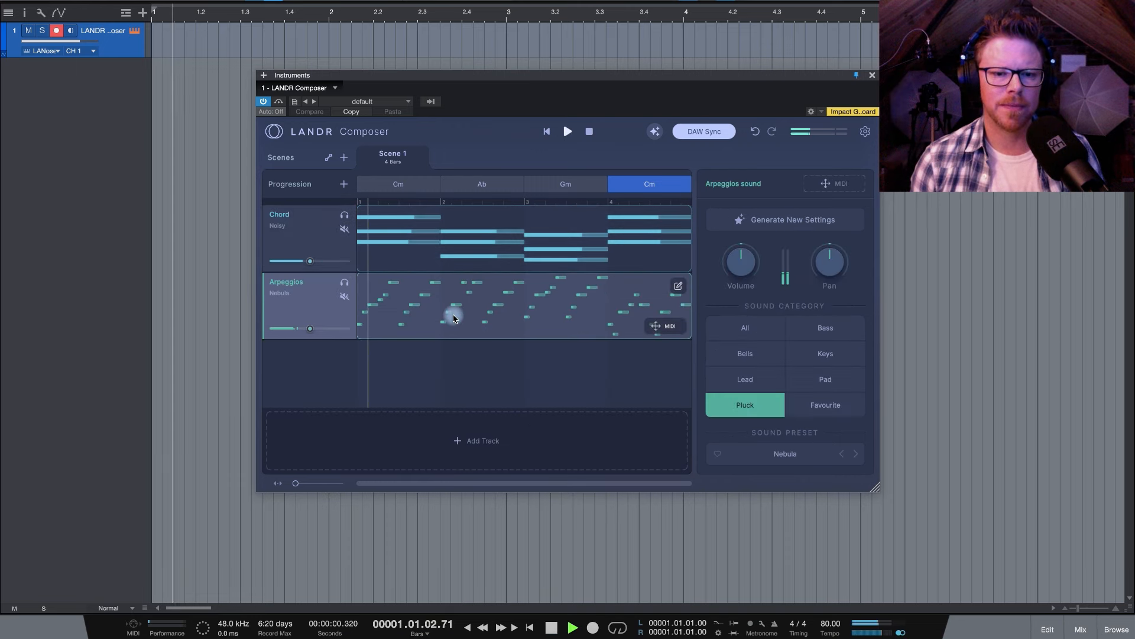
- Solo the Arpeggios track and open the performance settings of its clip
left_click(345, 228)
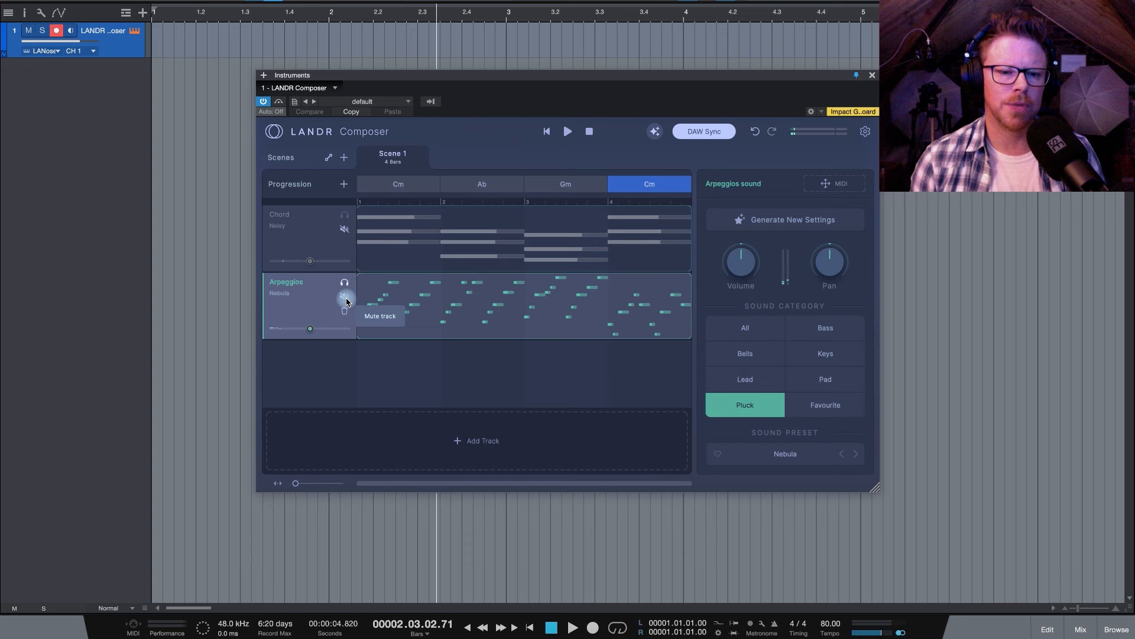
left_click(544, 321)
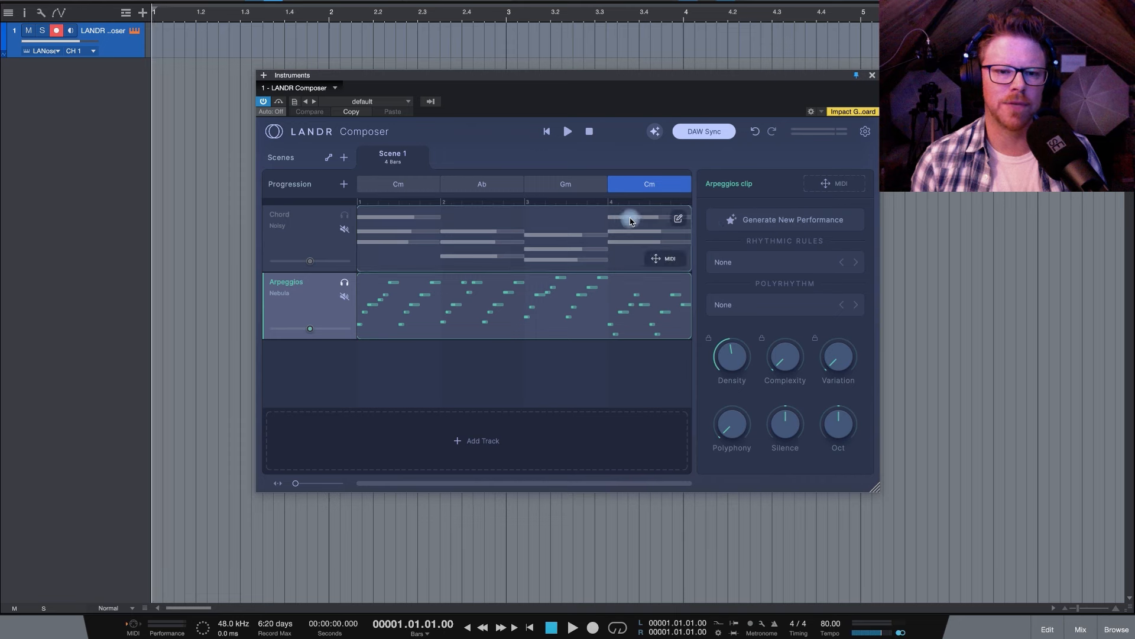
- Play the scene, unsolo the Arpeggios track and balance the levels by lowering the Chord volume and slightly raising the Arpeggios volume
key("space")
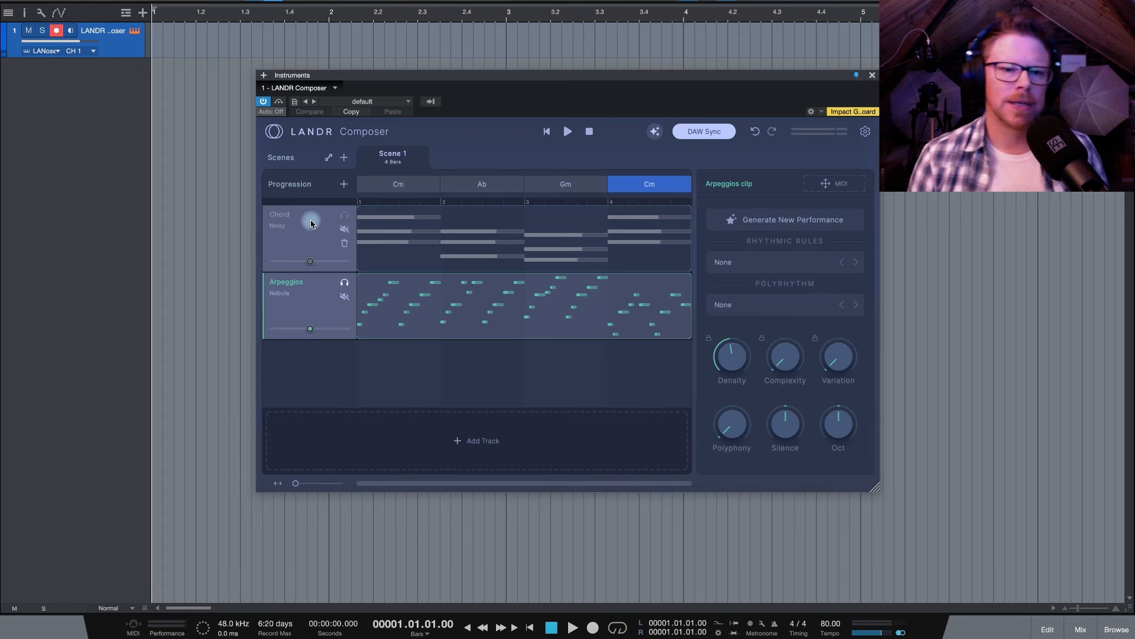
key("space")
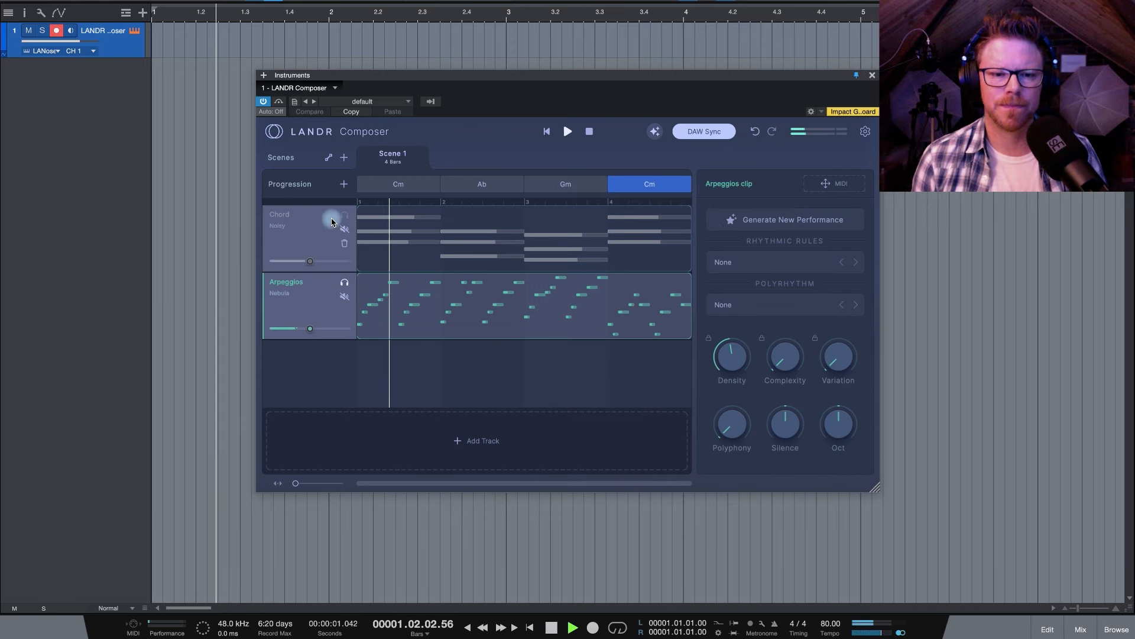
left_click(346, 300)
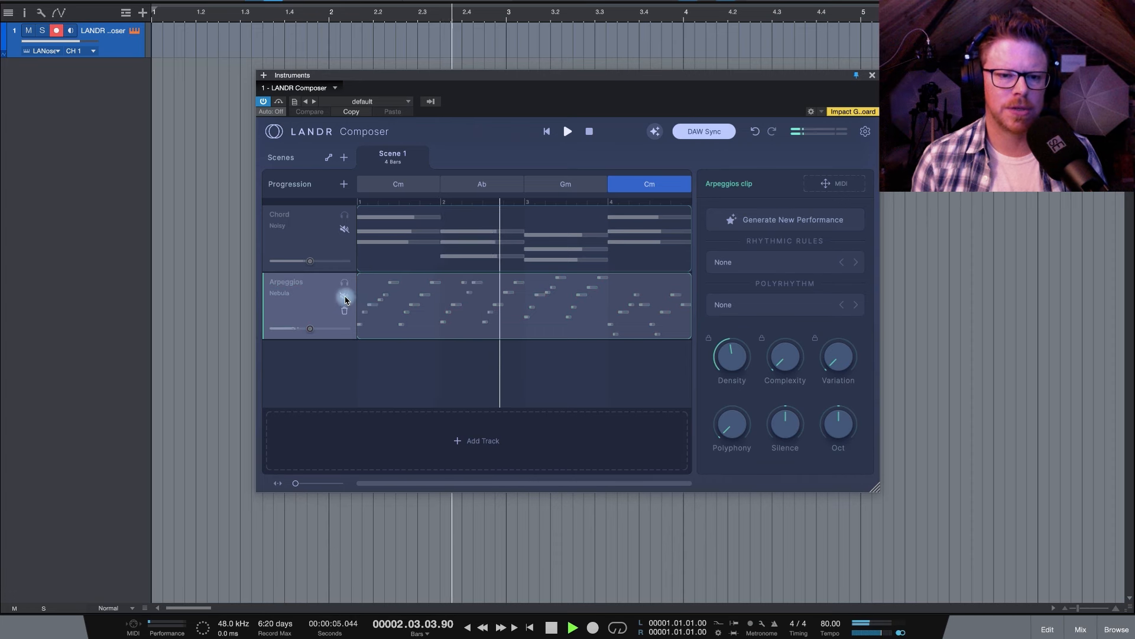
left_click(346, 298)
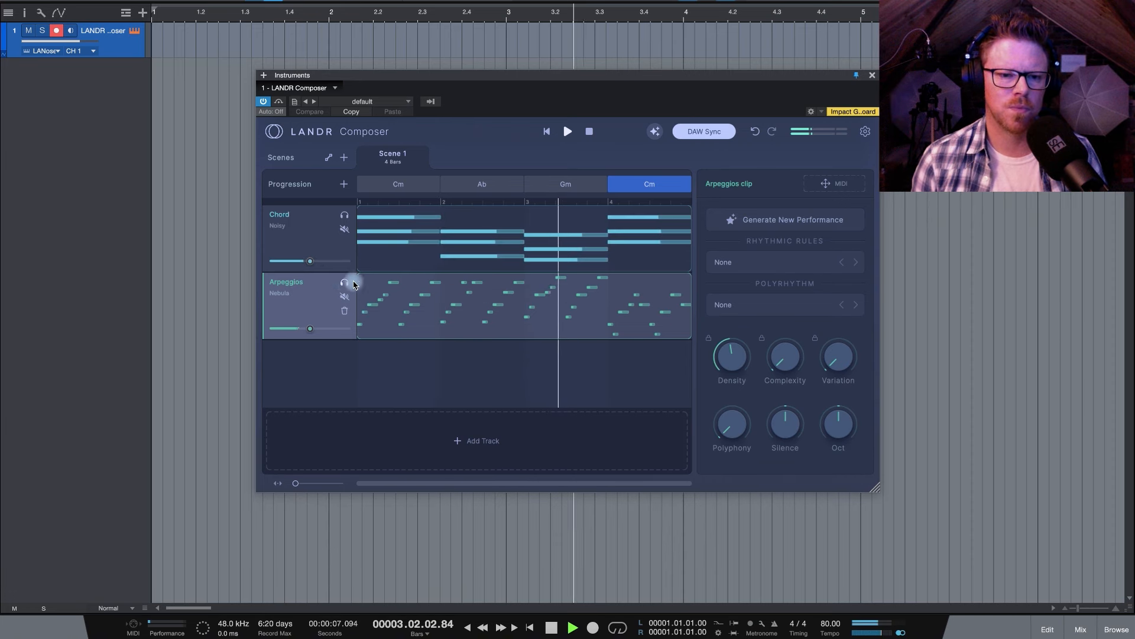
left_click_drag(303, 267, 289, 266)
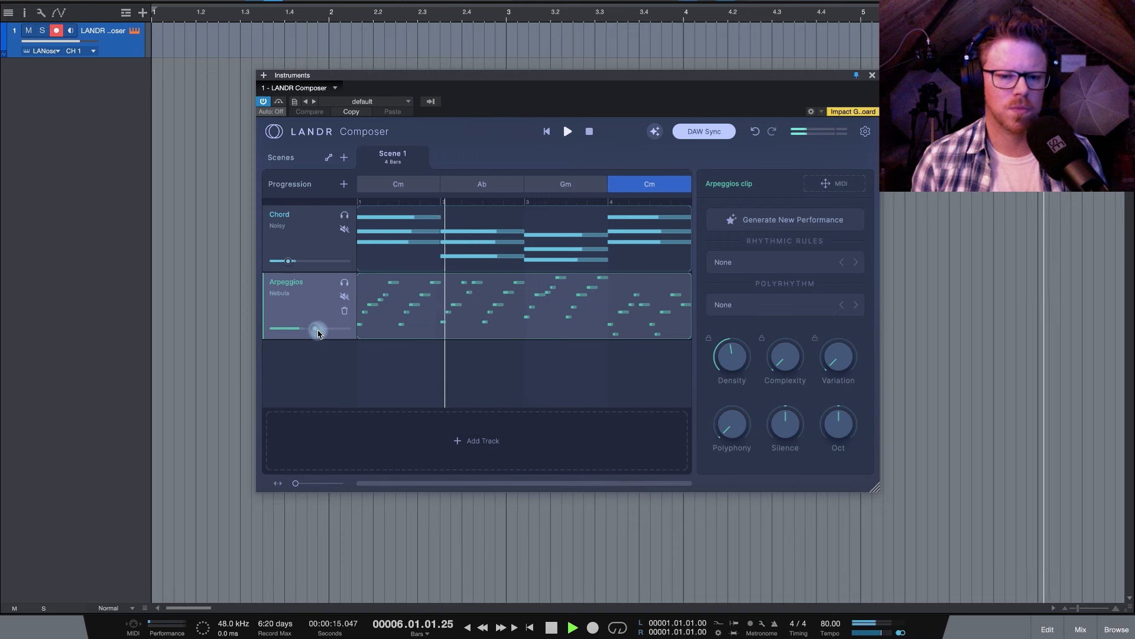
- Generate three new performances in a row for the Arpeggios clip, listening to each during playback
left_click(763, 222)
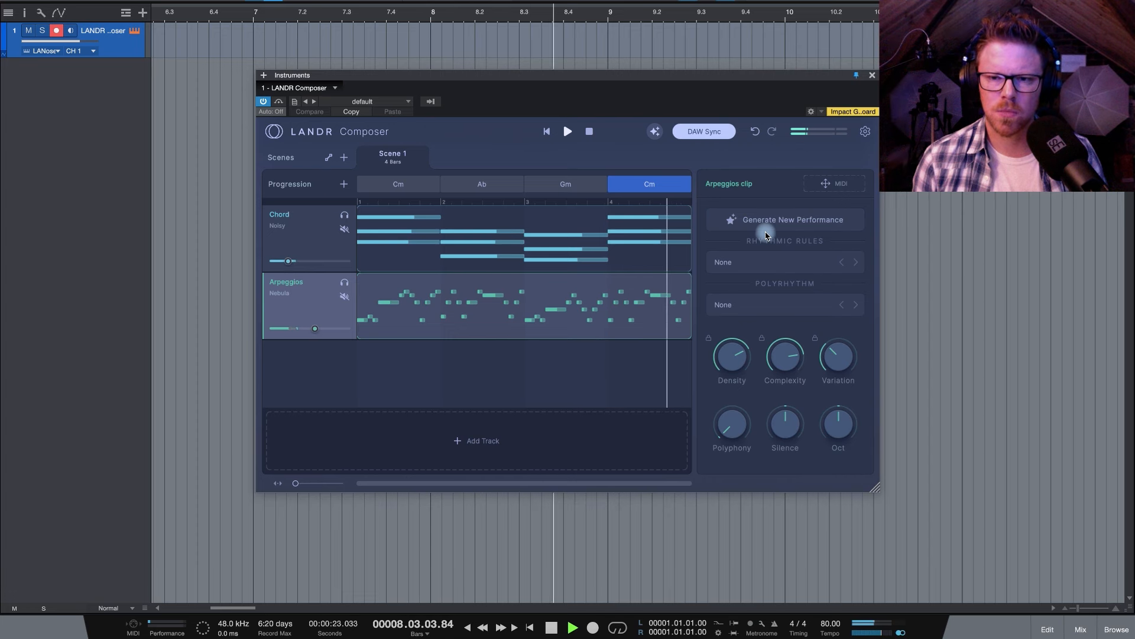
left_click(766, 222)
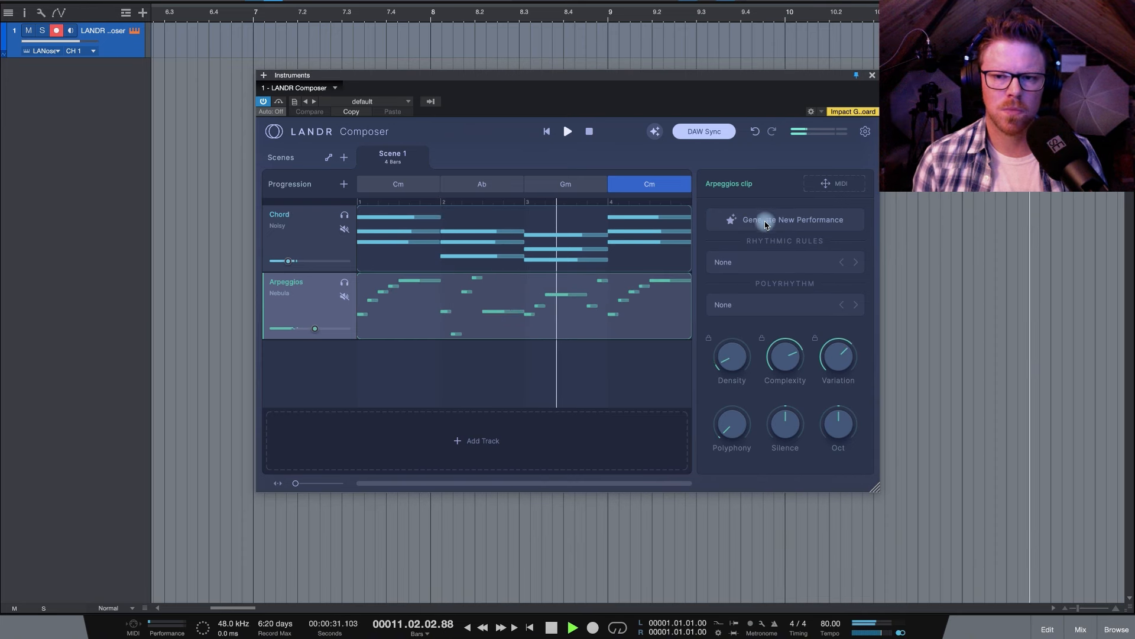
left_click(763, 223)
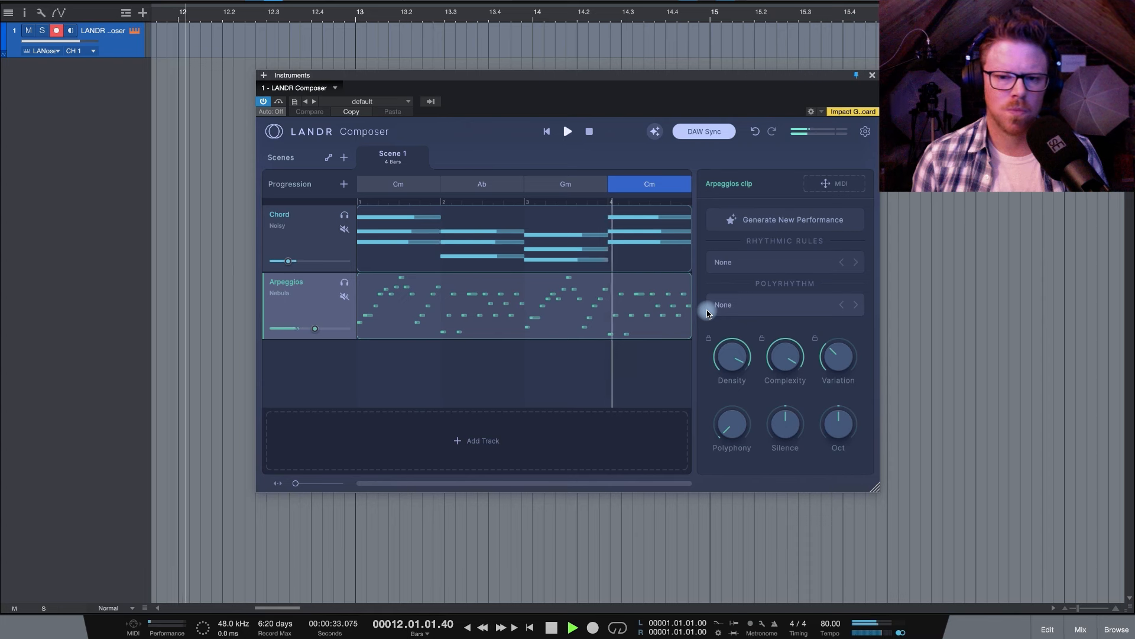
key("space")
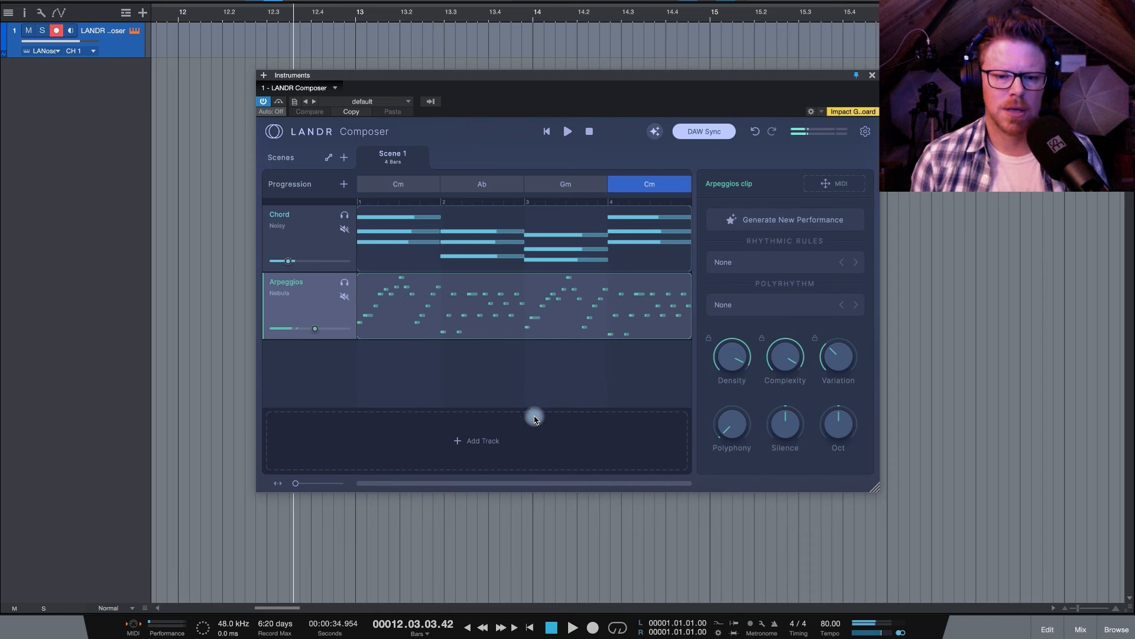
left_click(532, 416)
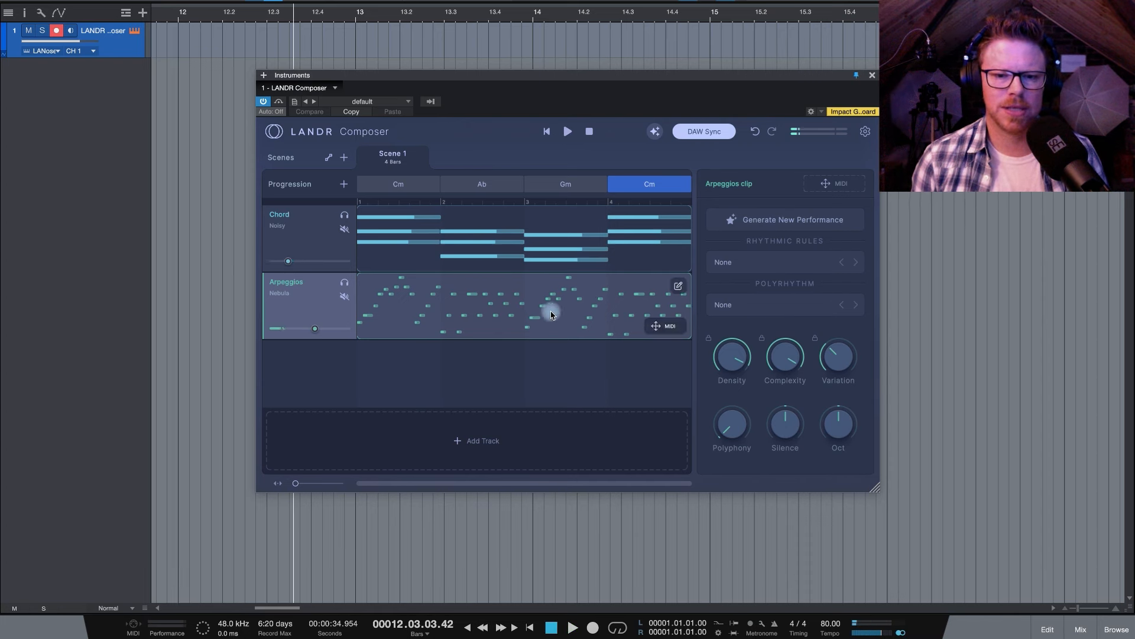
key("space")
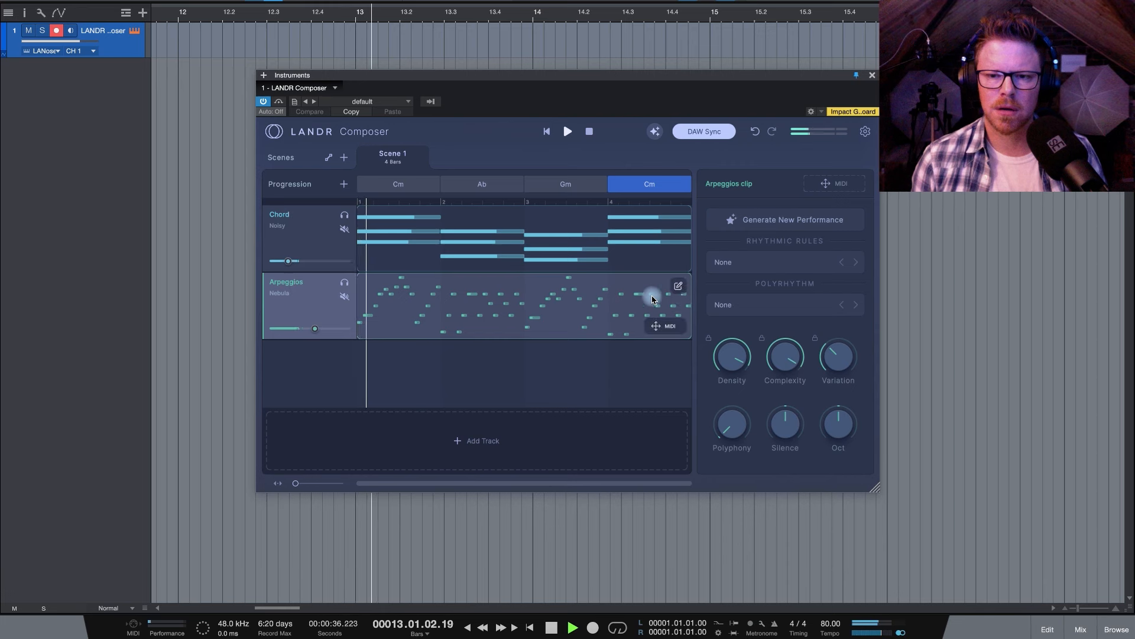
key("space")
- Audition Pluck presets for the Arpeggios track, including Vowel, FM06, Hole, Nexus, Wet and Raindrop, and choose Prism
left_click(305, 288)
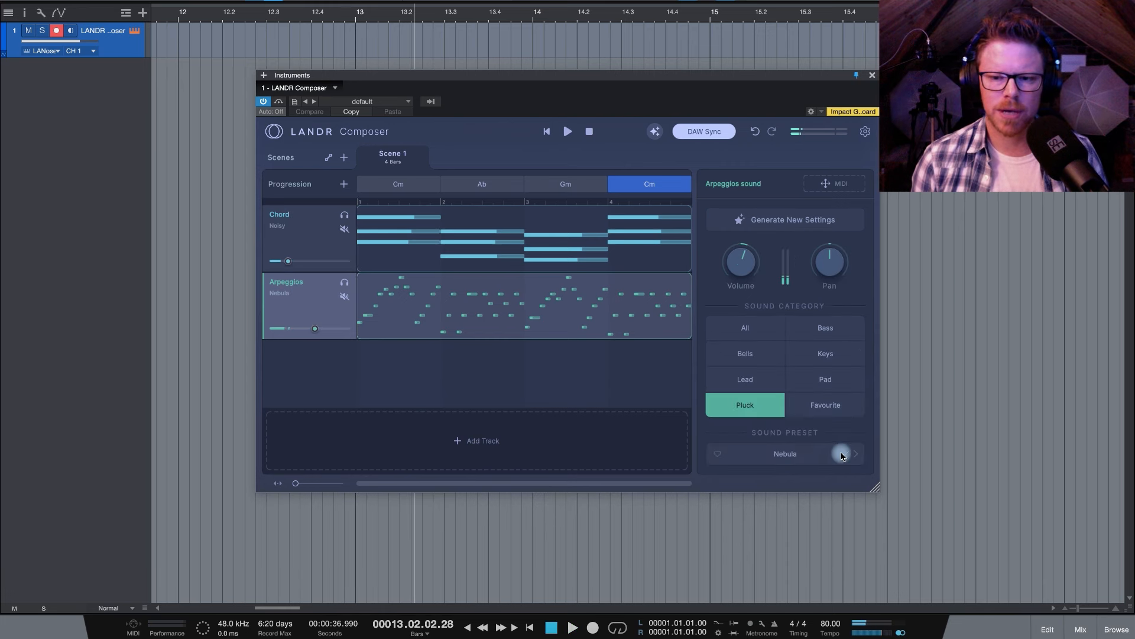
left_click(784, 456)
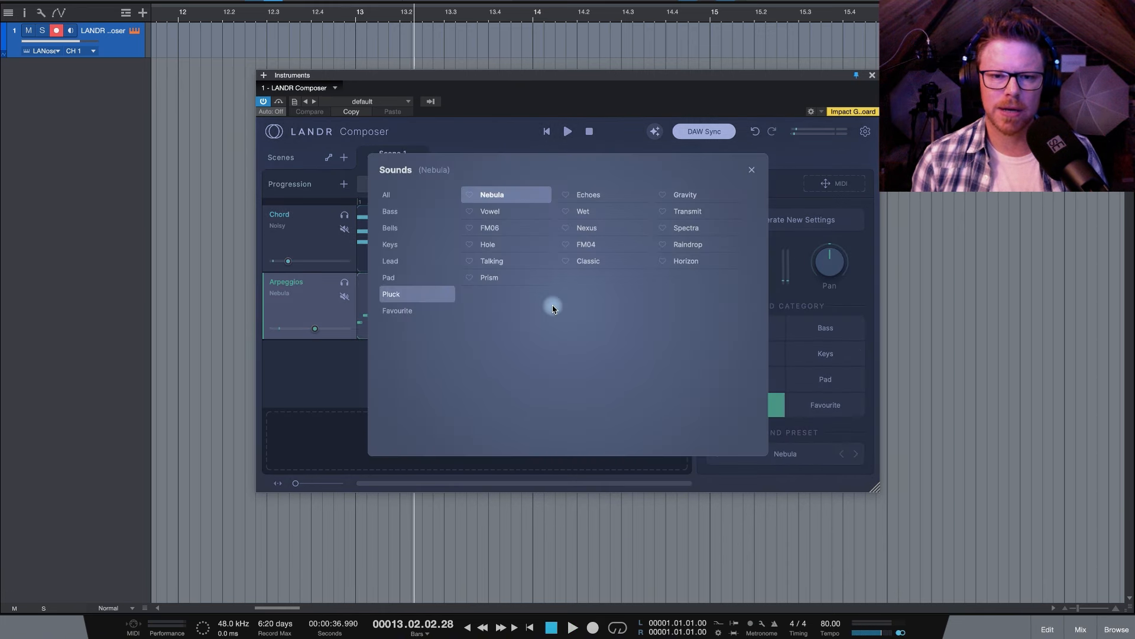
left_click(501, 212)
left_click(503, 229)
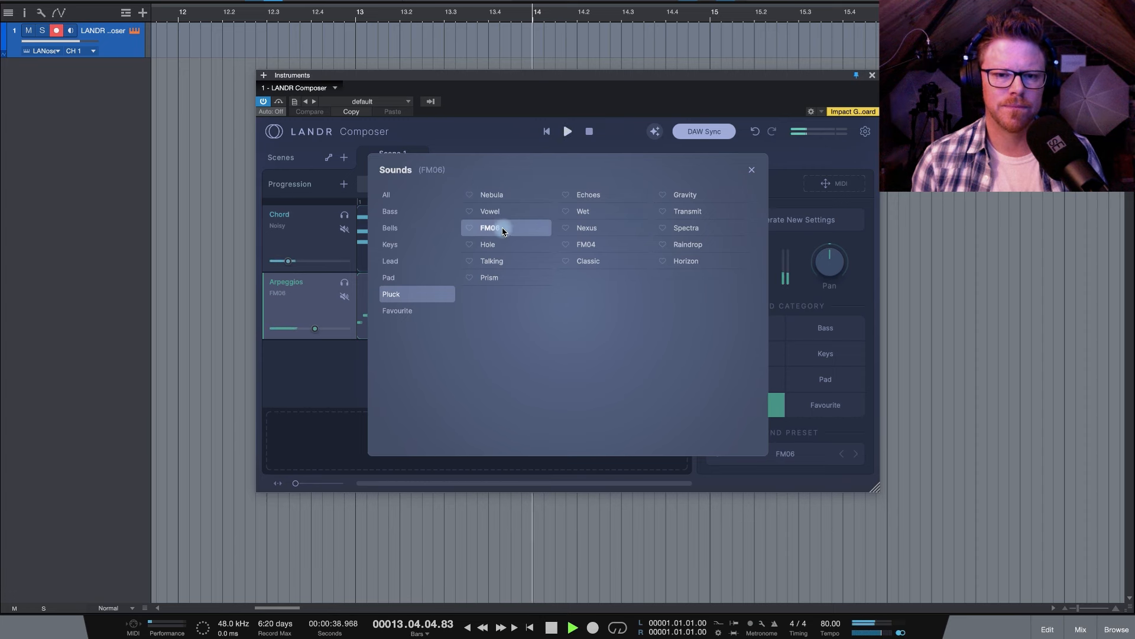
left_click(507, 247)
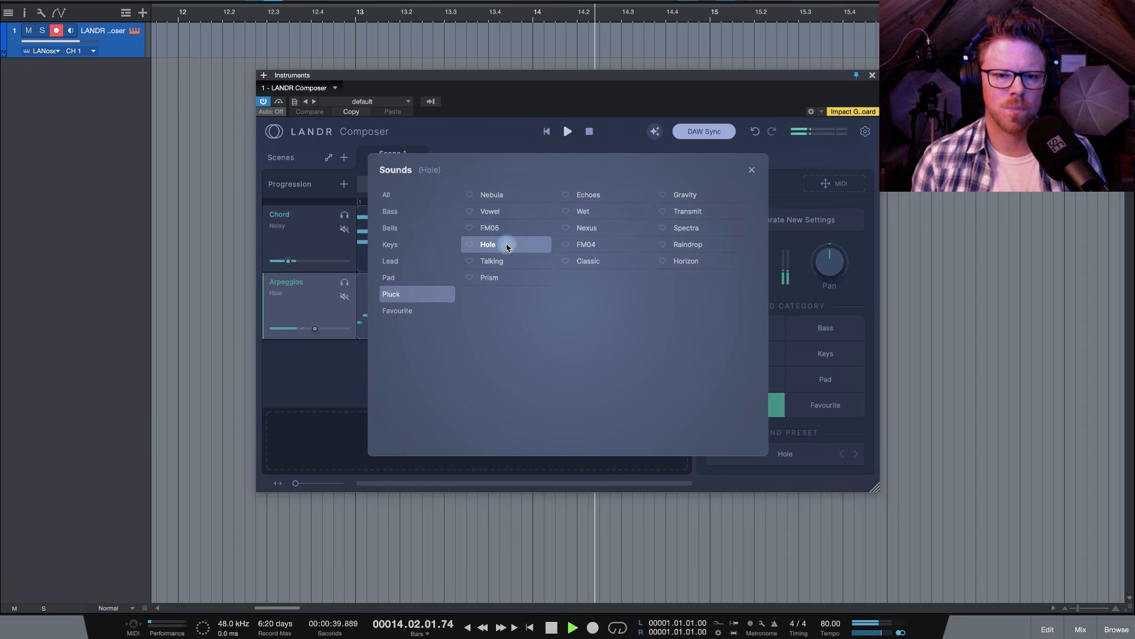
left_click(601, 231)
left_click(607, 214)
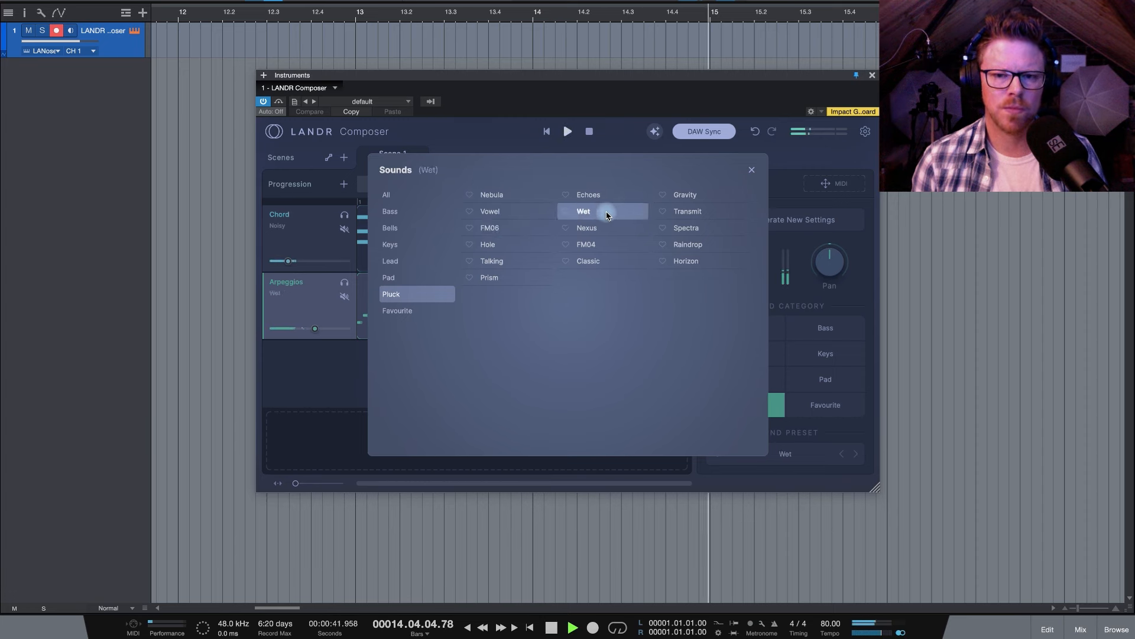
left_click(695, 248)
left_click(501, 279)
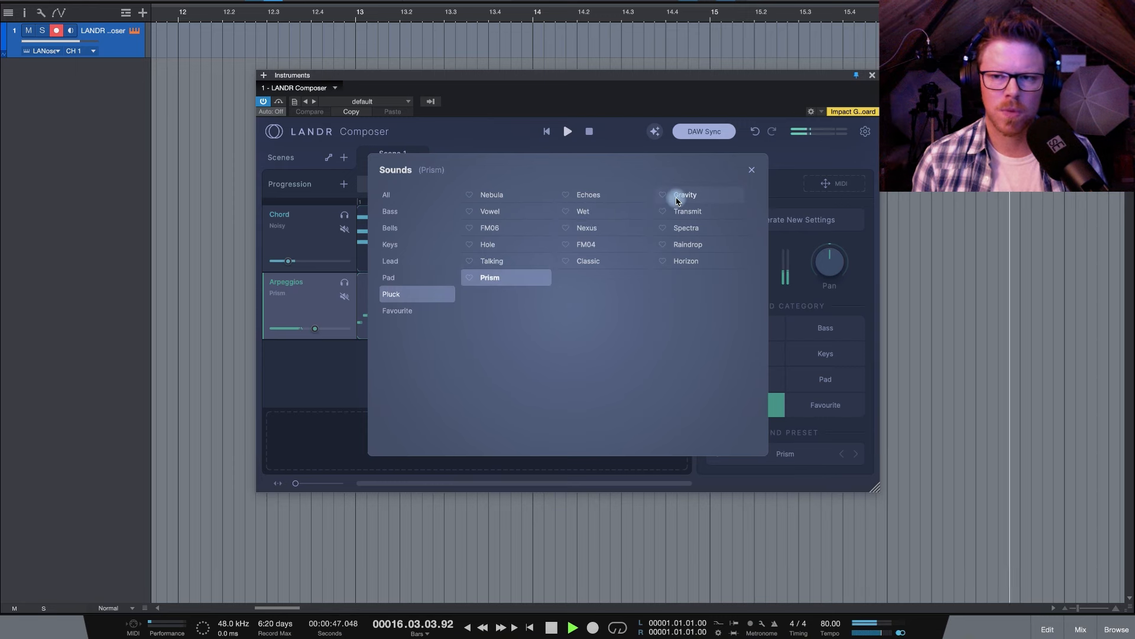
left_click(752, 170)
key("space")
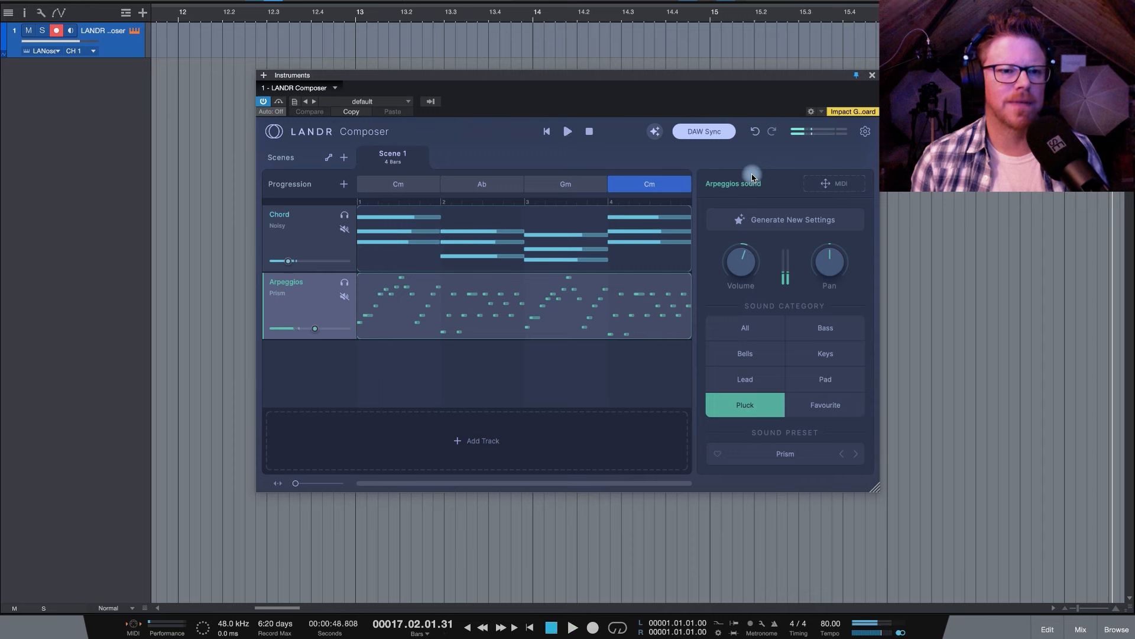
- Listen to the scene, add a Bass track below the Arpeggios track and lower its volume while playing from the start
key("space")
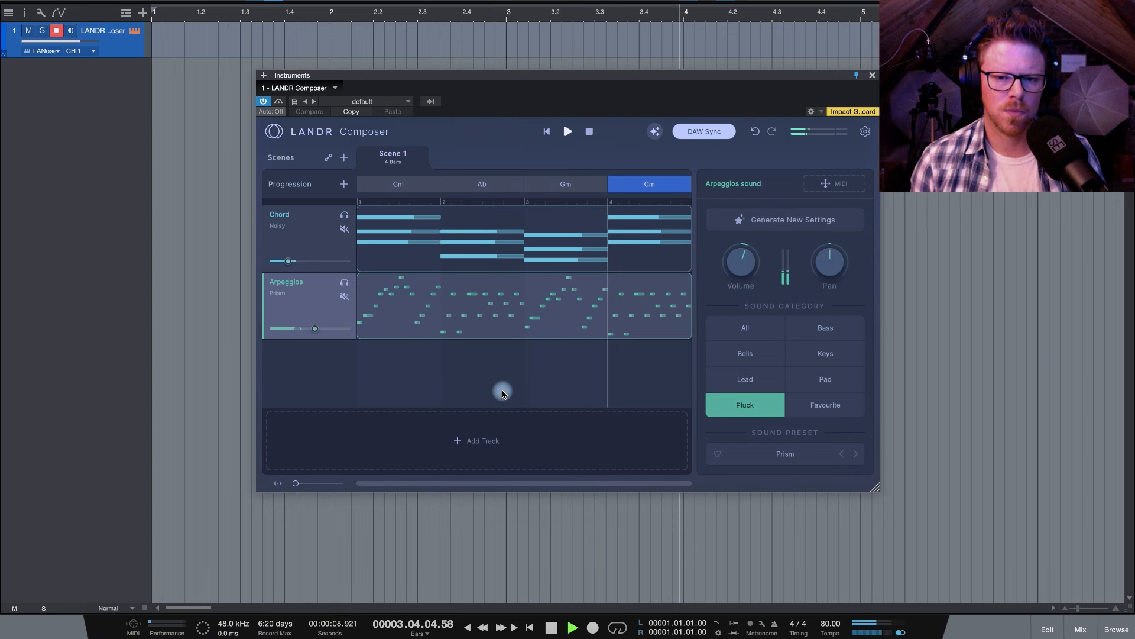
key("space")
mouse_move(490, 440)
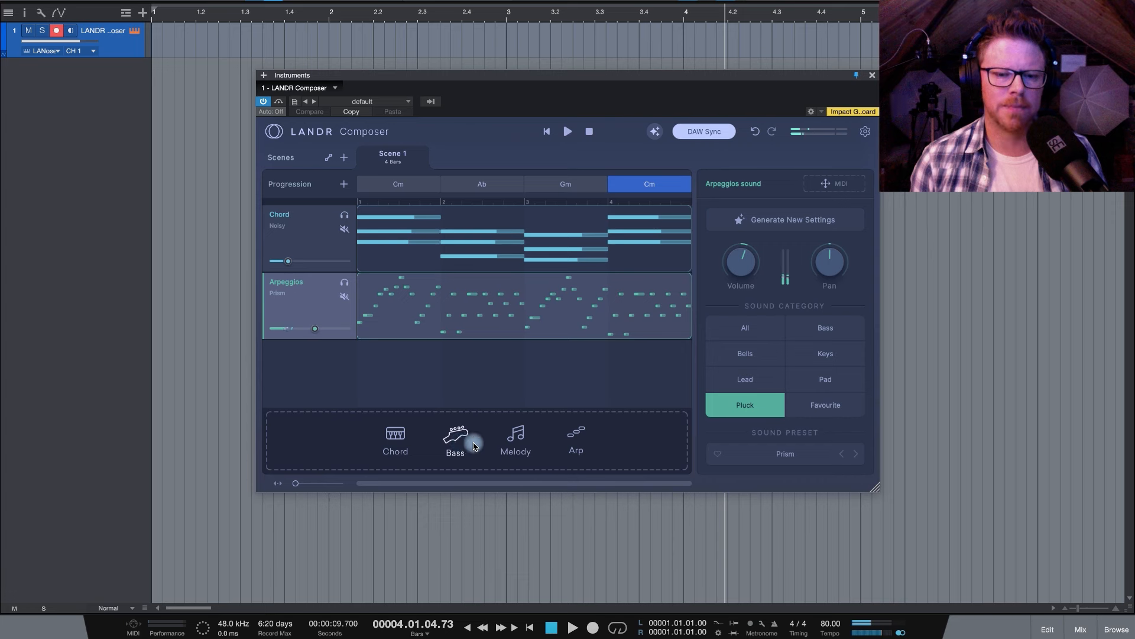
left_click(455, 438)
key("space")
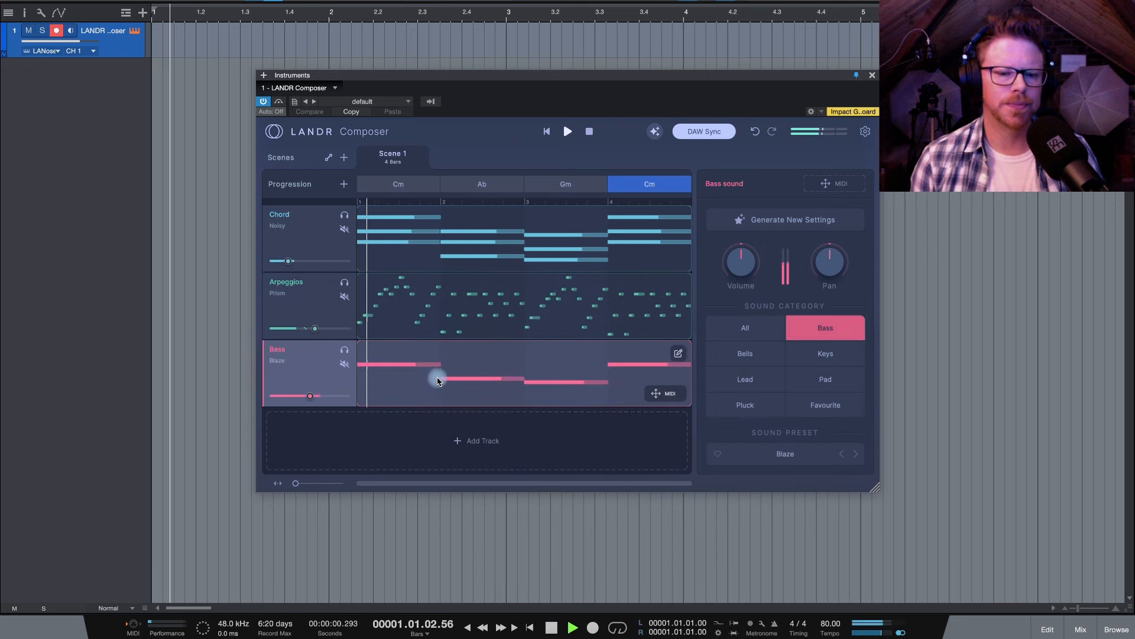
left_click_drag(311, 396, 303, 400)
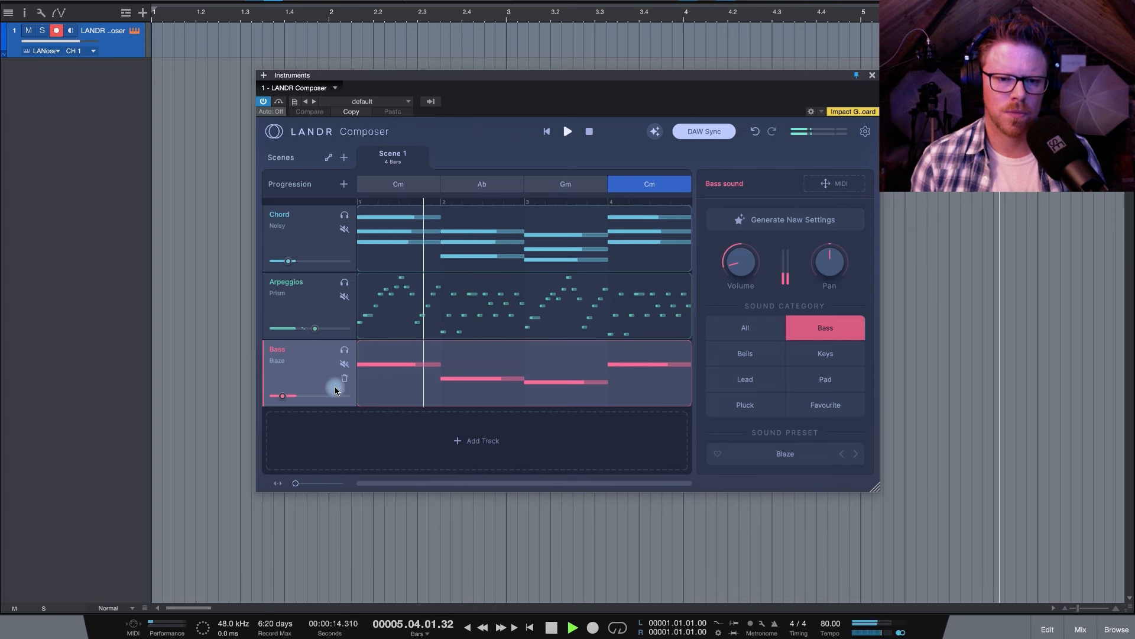
- Add a Melody track below the Bass track and play all four tracks from the start
left_click(486, 427)
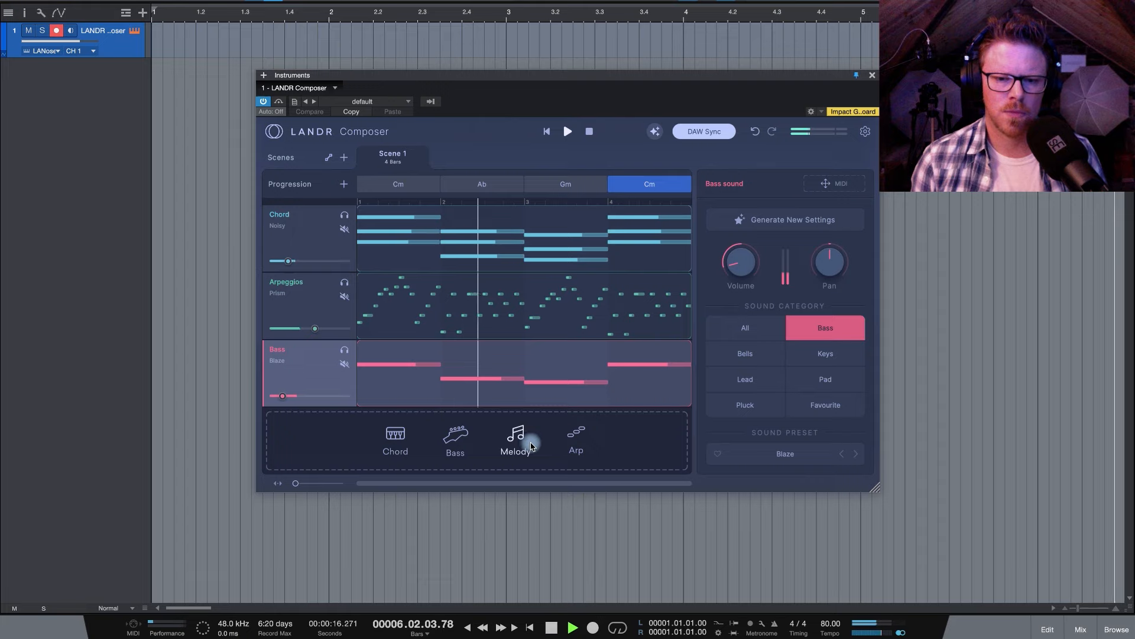
key("space")
left_click(520, 442)
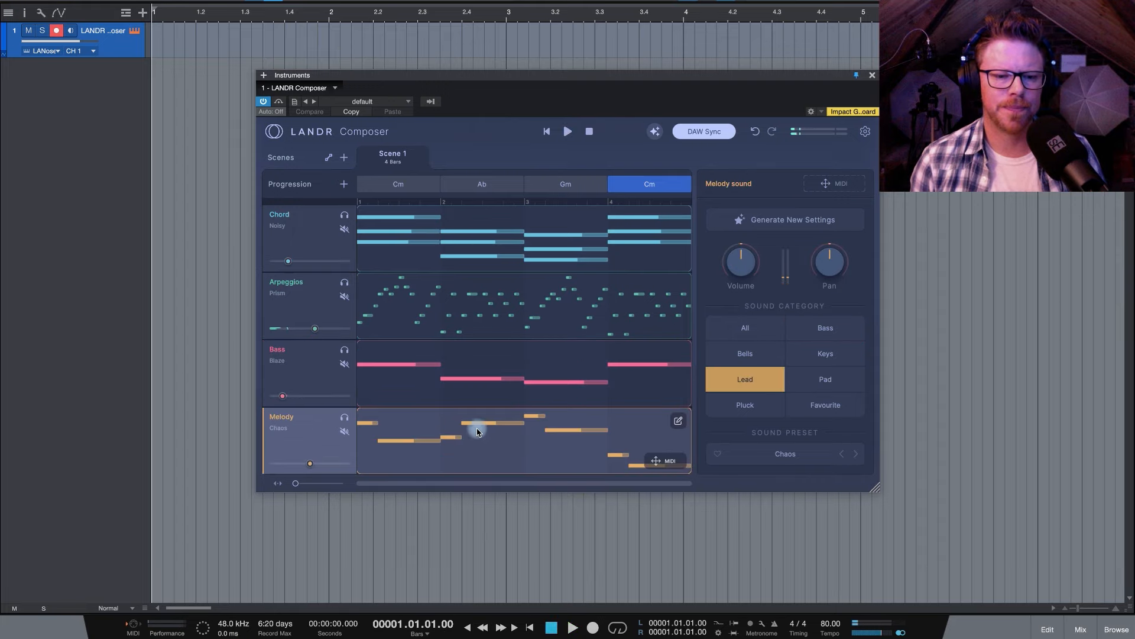
key("space")
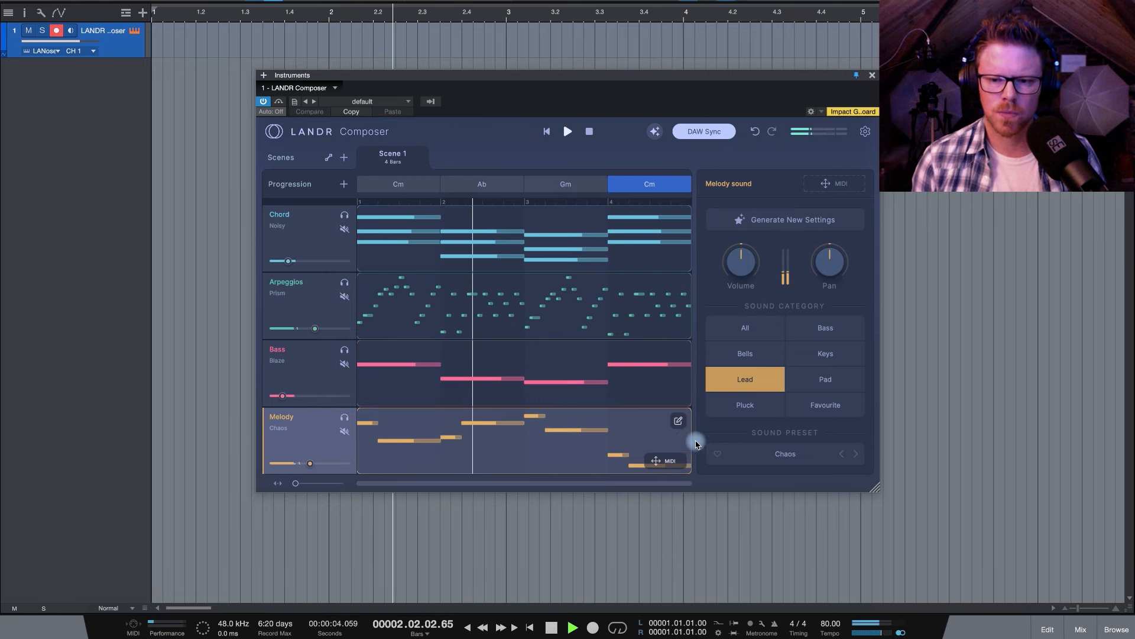
- Change the Melody track's Lead sound preset to Chaotic
left_click(792, 457)
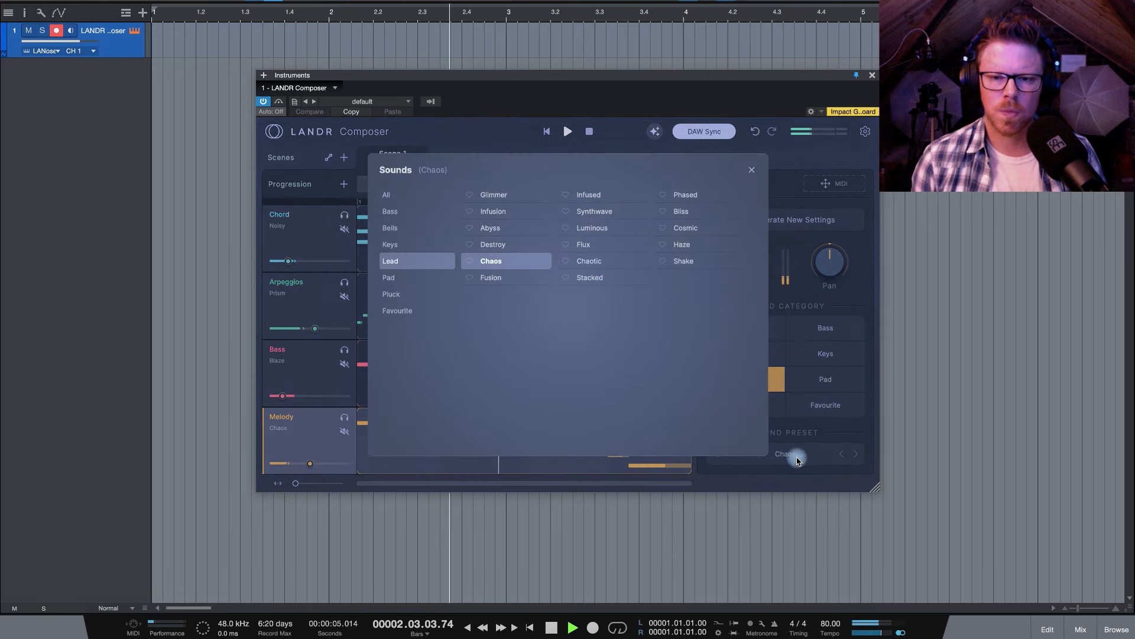
left_click(603, 262)
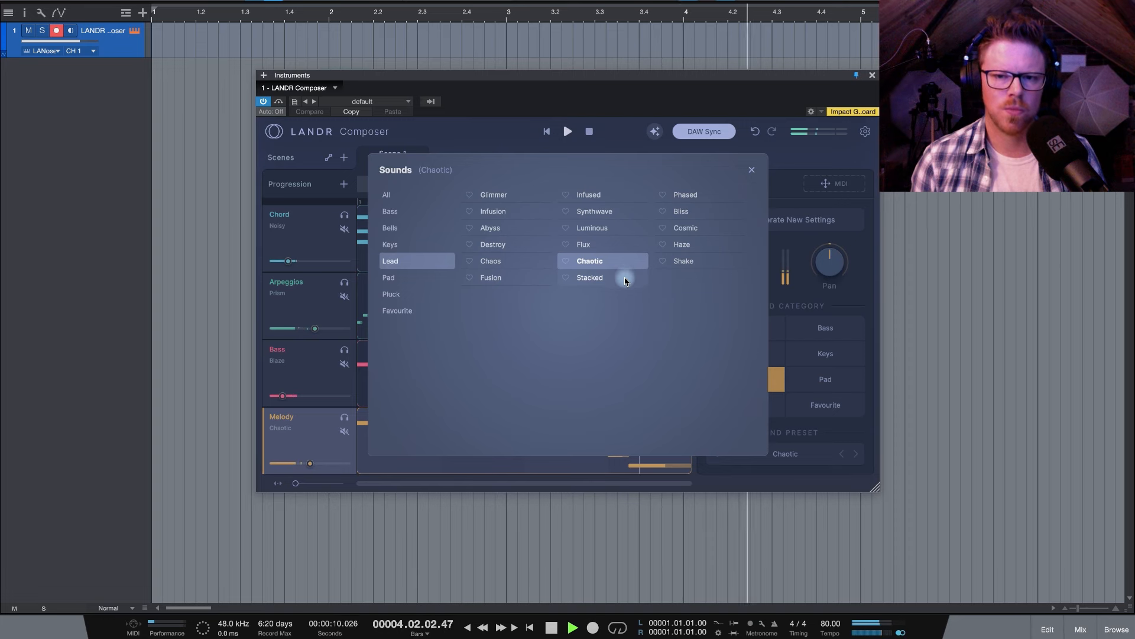
left_click(753, 172)
- Generate a new performance for the Arpeggios clip twice while the scene plays
left_click(487, 309)
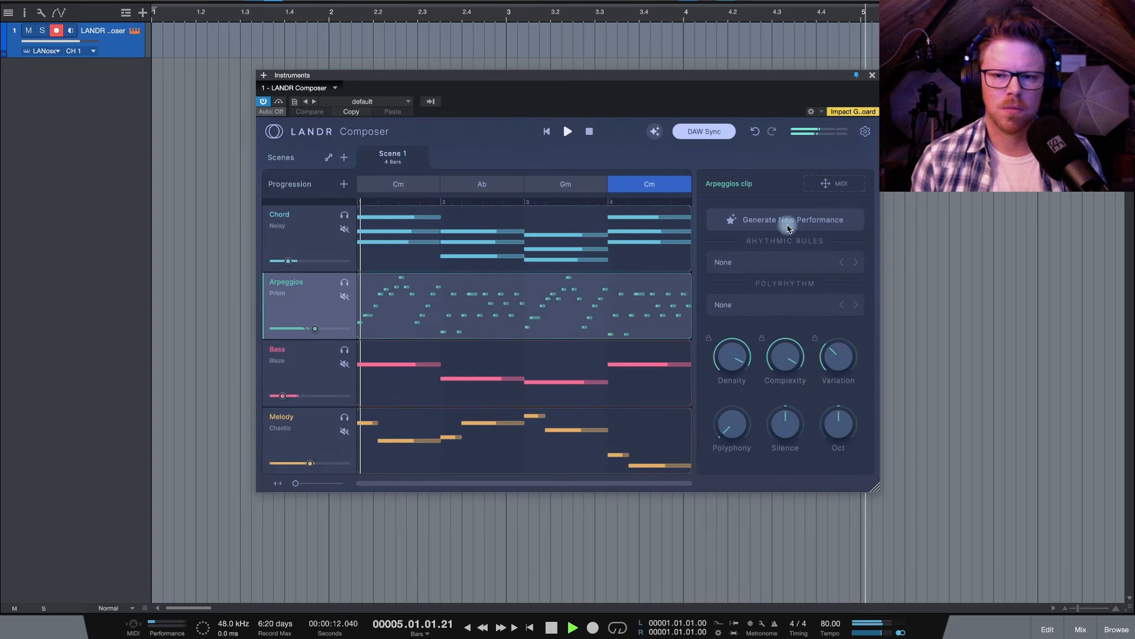
left_click(790, 224)
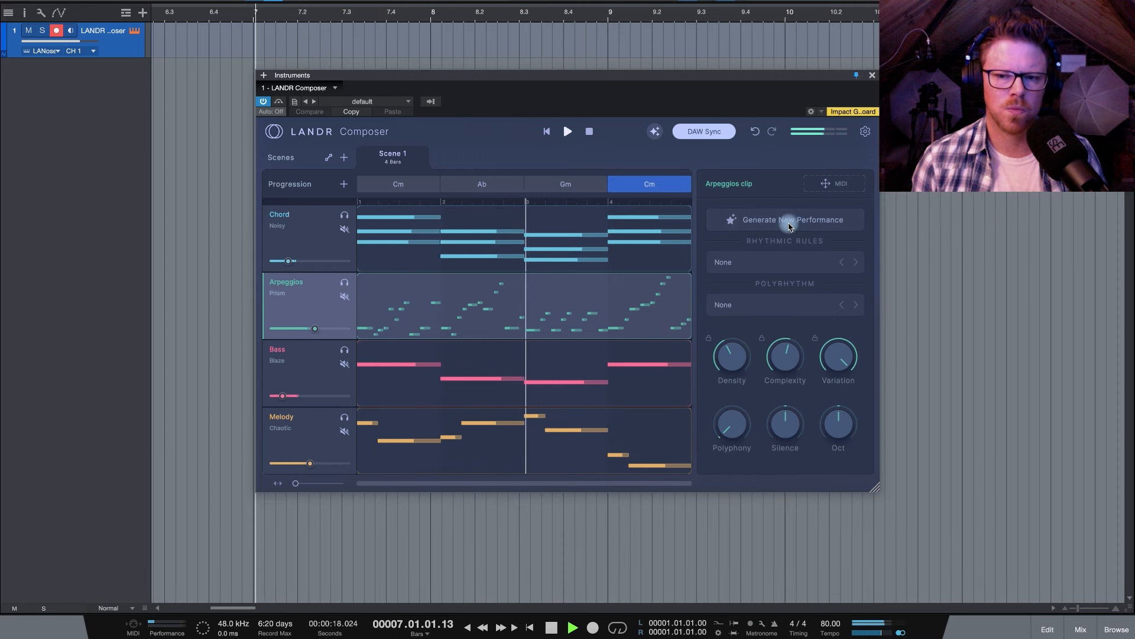
left_click(789, 222)
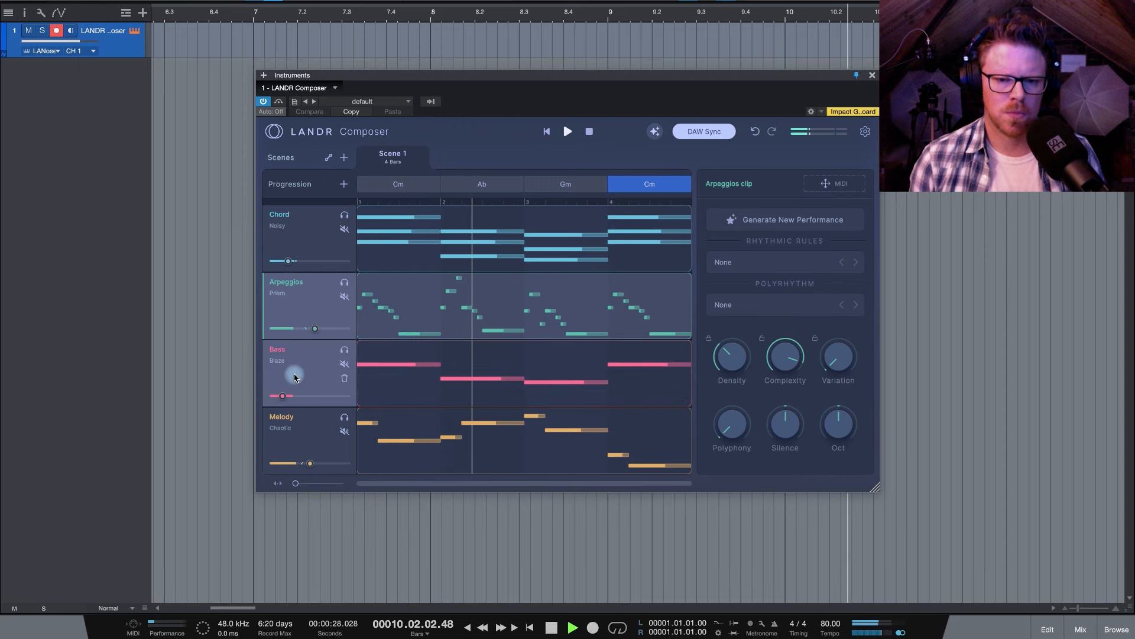
- Generate a new performance for the Melody clip twice, listen to the result and stop playback
left_click(499, 450)
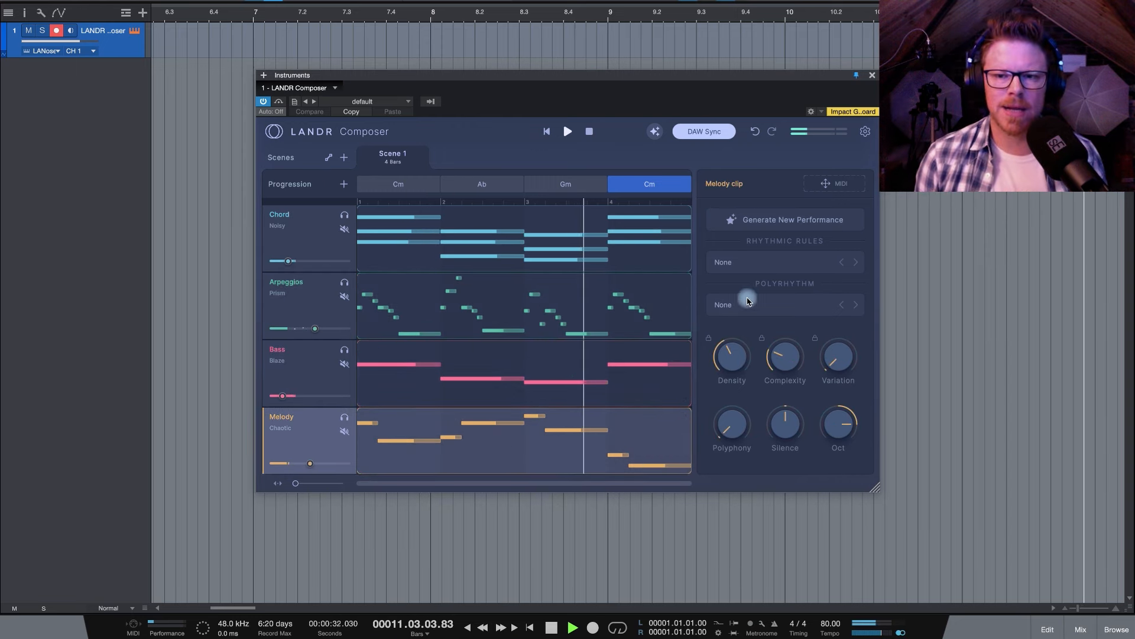
left_click(772, 222)
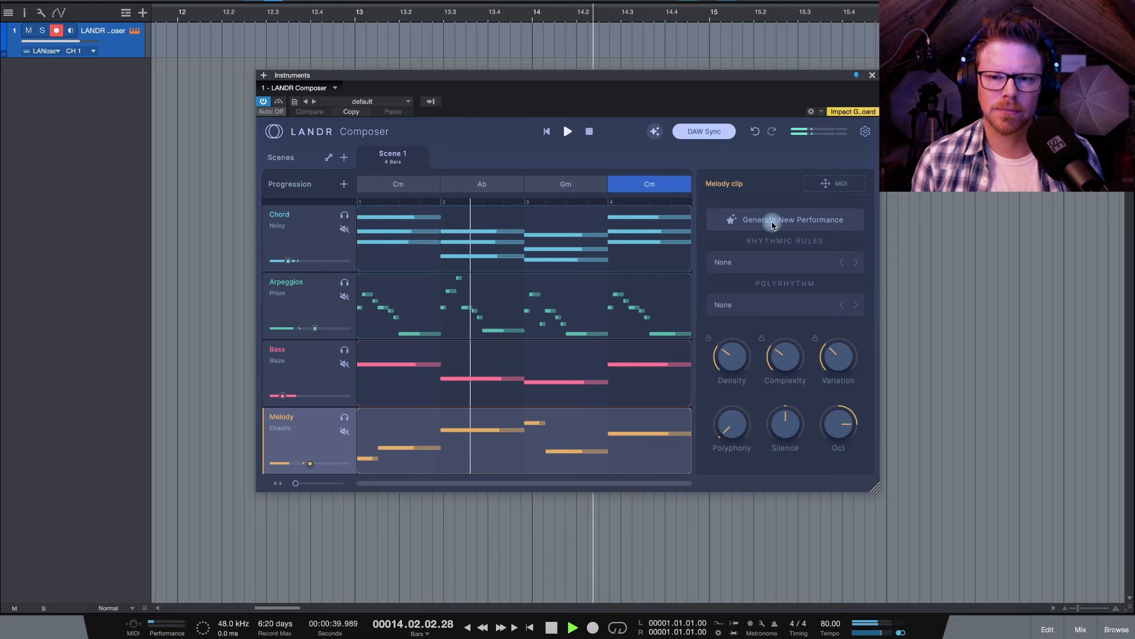
left_click(772, 221)
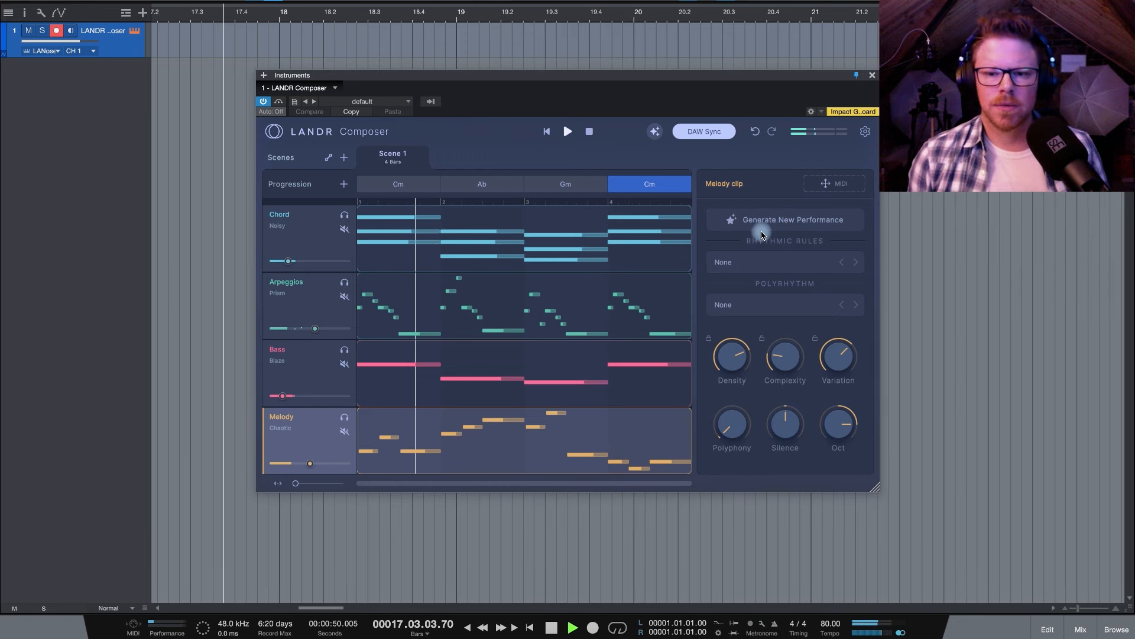
key("space")
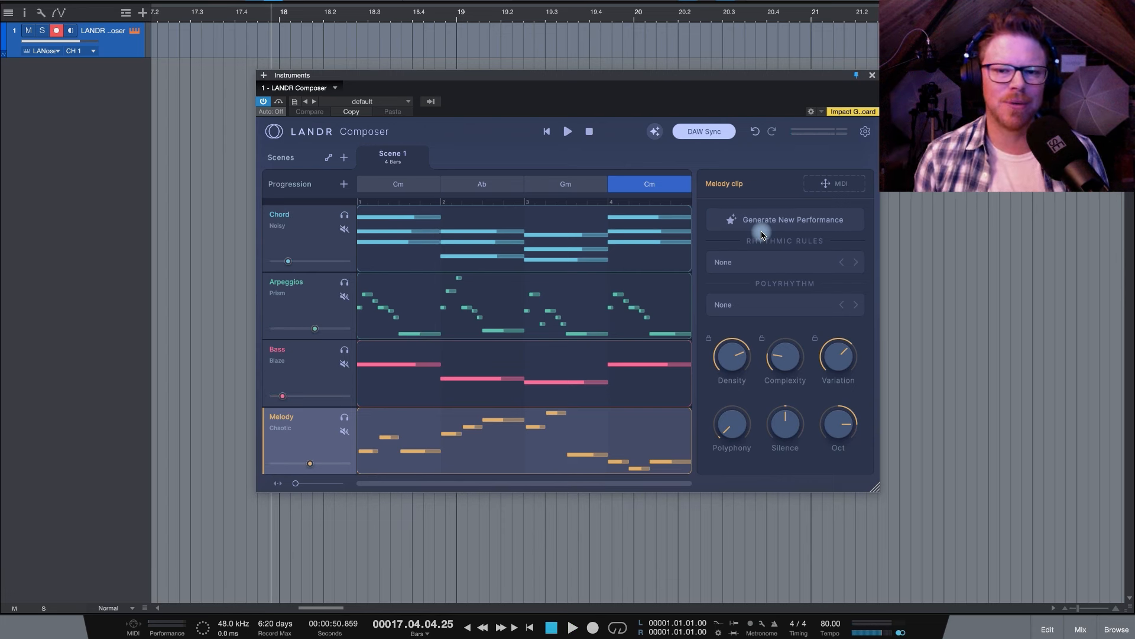
- Add a new scene to the composition, compare it with Scene 1 and return to Scene 2
left_click(291, 184)
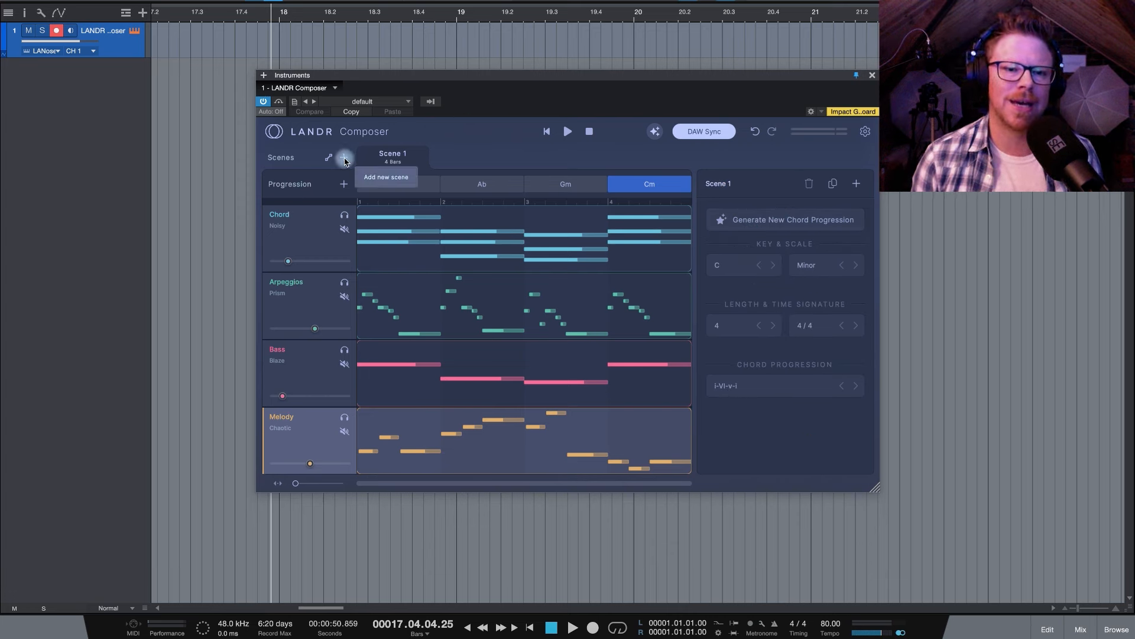
left_click(345, 159)
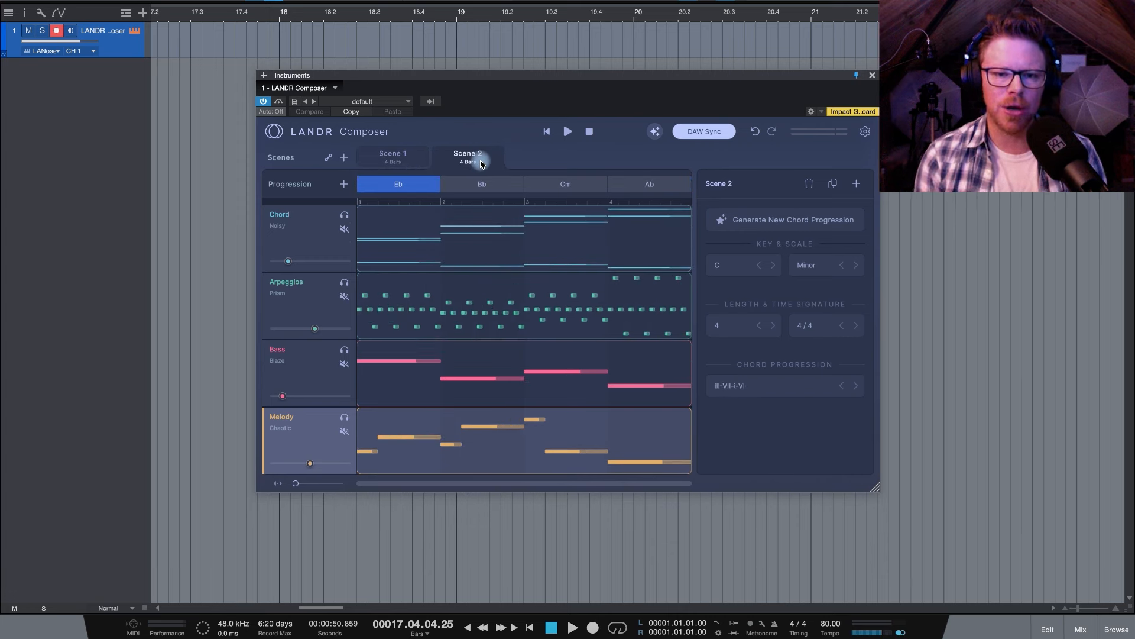
left_click(407, 159)
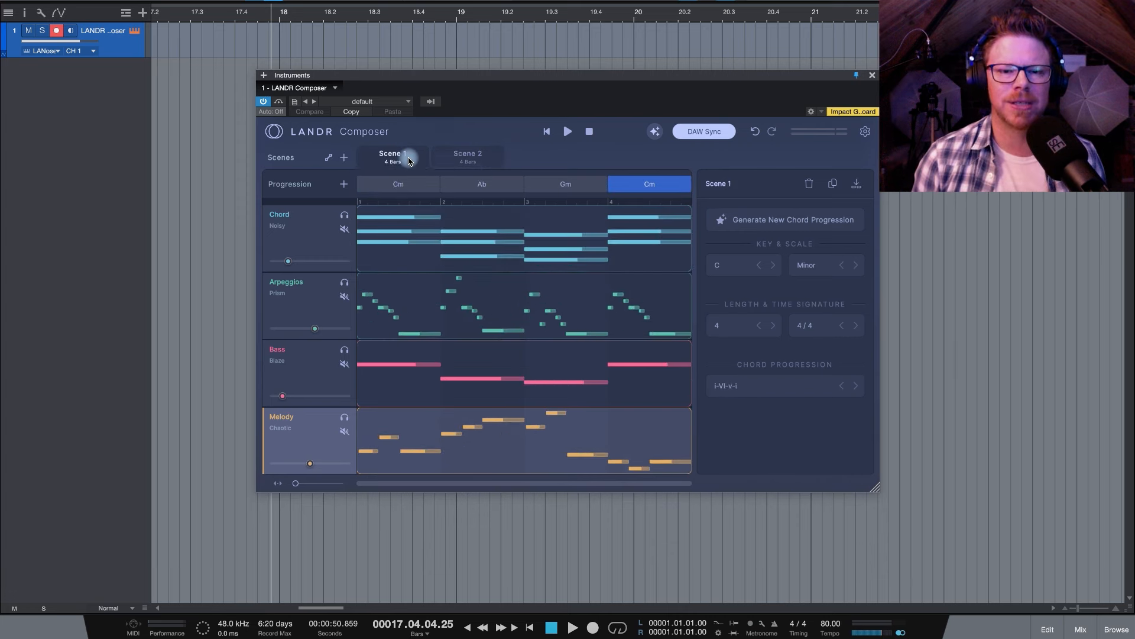
left_click(455, 162)
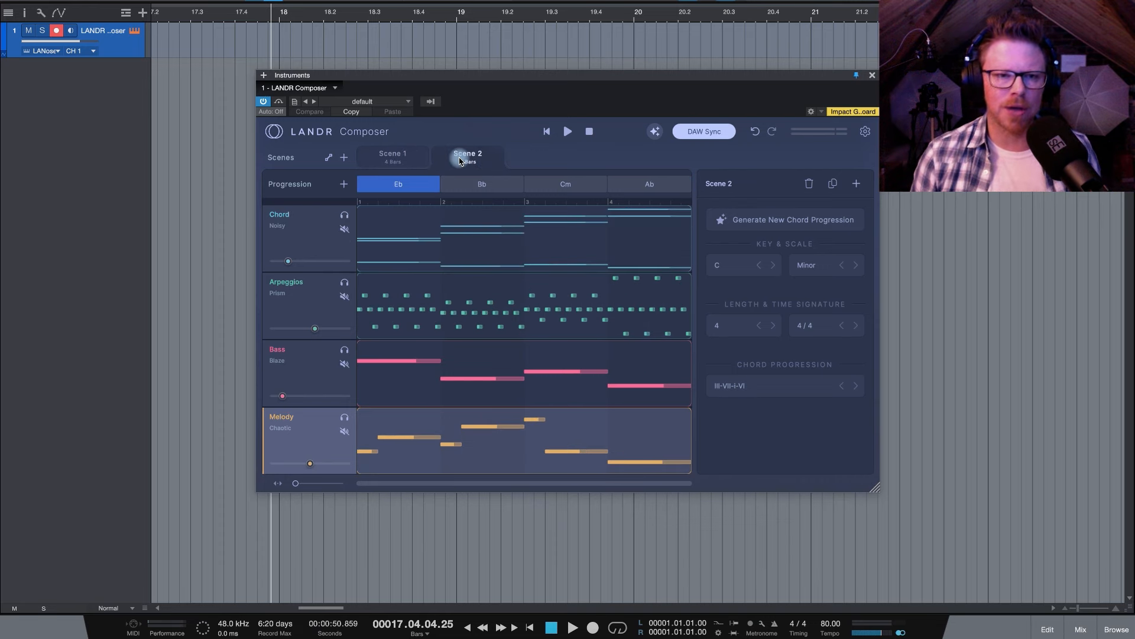
- Play Scene 2 from the start, switch to Scene 1 during playback and stop after listening
key("comma")
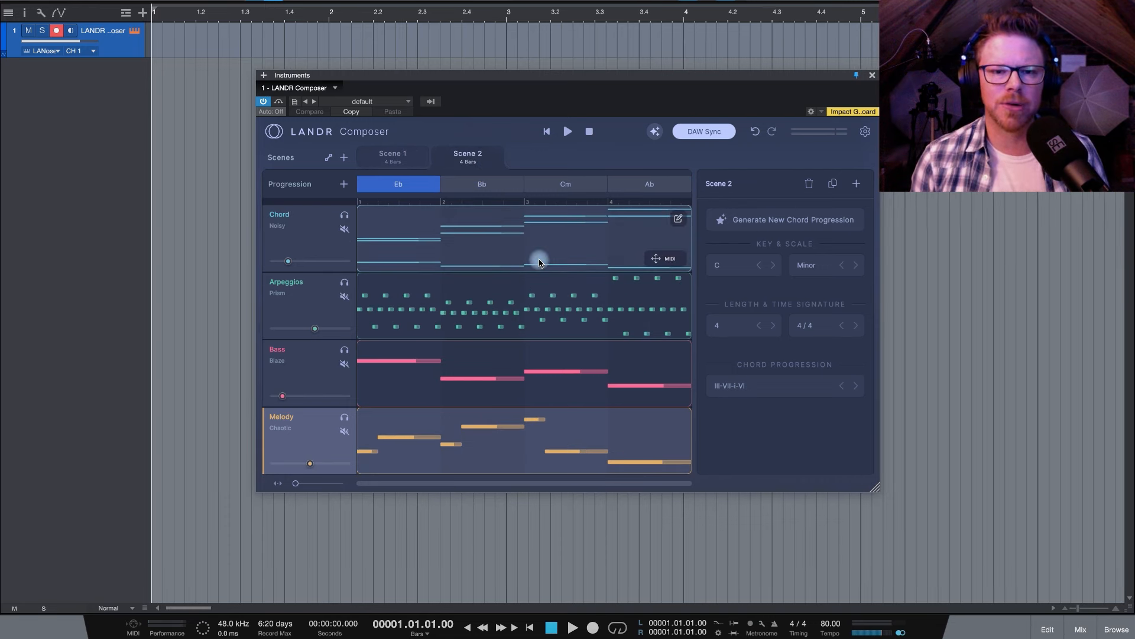
key("space")
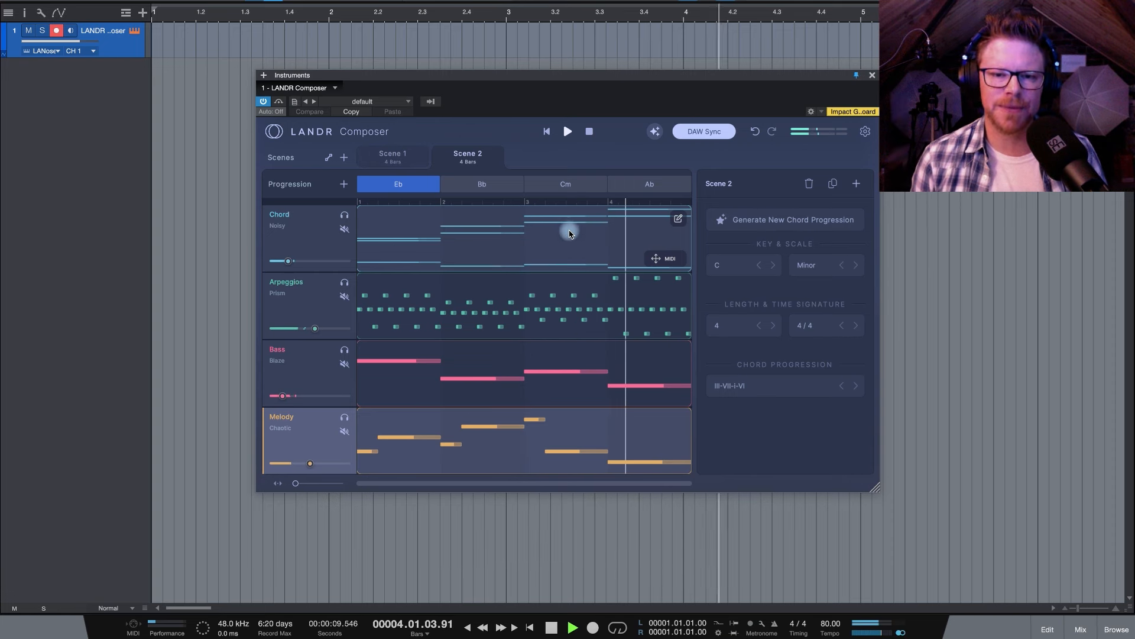
left_click(404, 161)
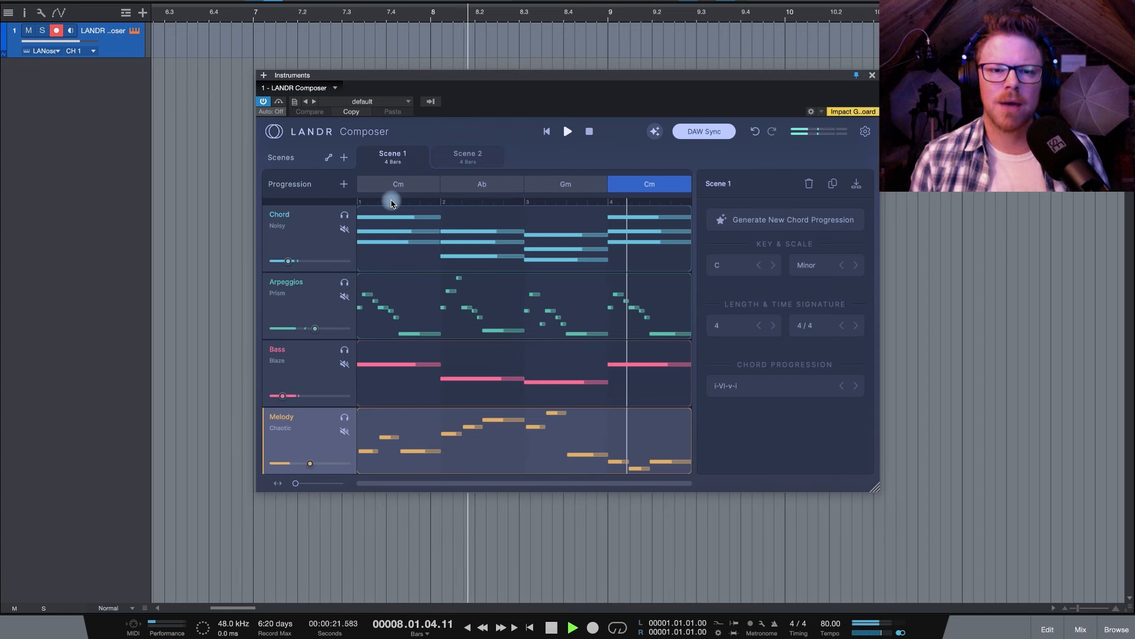
key("space")
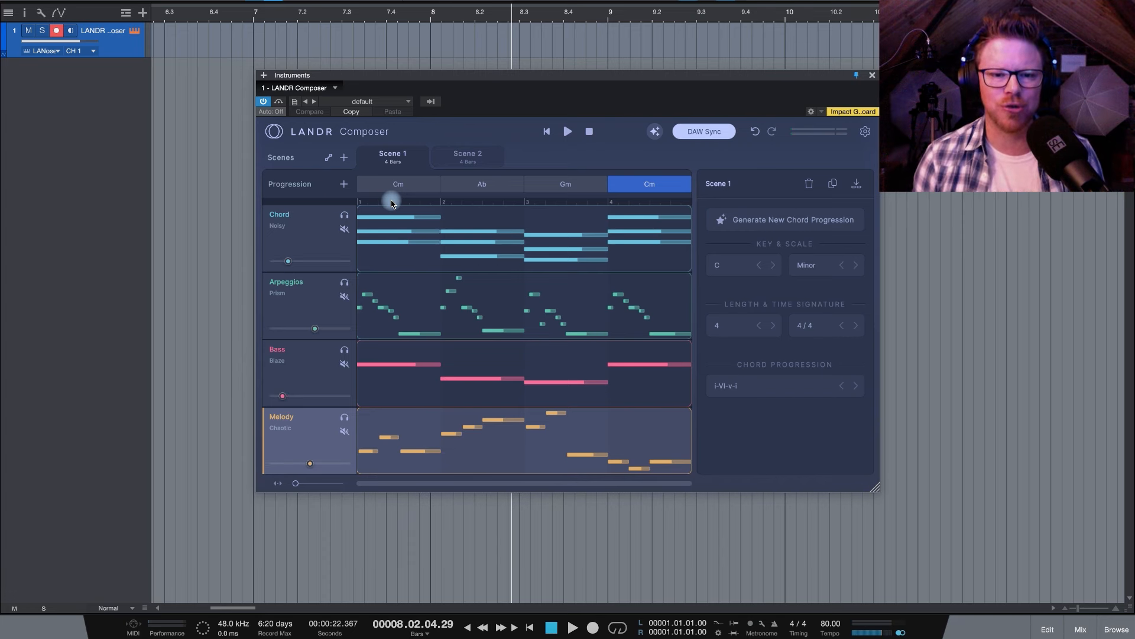
- Export Scene 1's Chord, Arpeggios, Bass and Melody clips as MIDI onto four new DAW tracks starting at bar 1
mouse_move(430, 258)
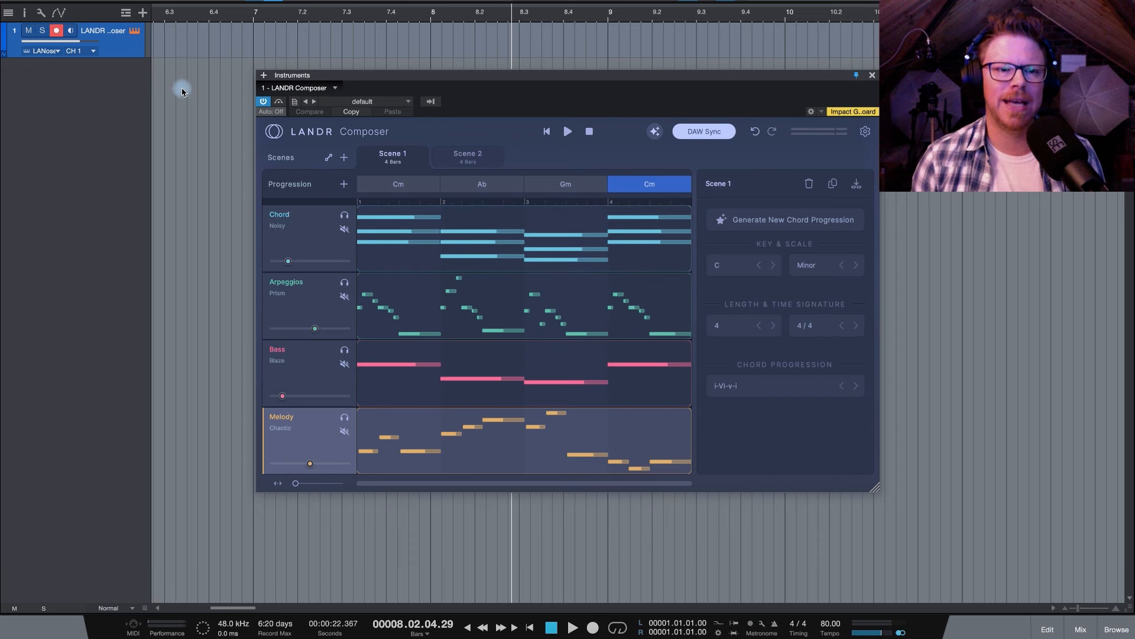
mouse_move(499, 324)
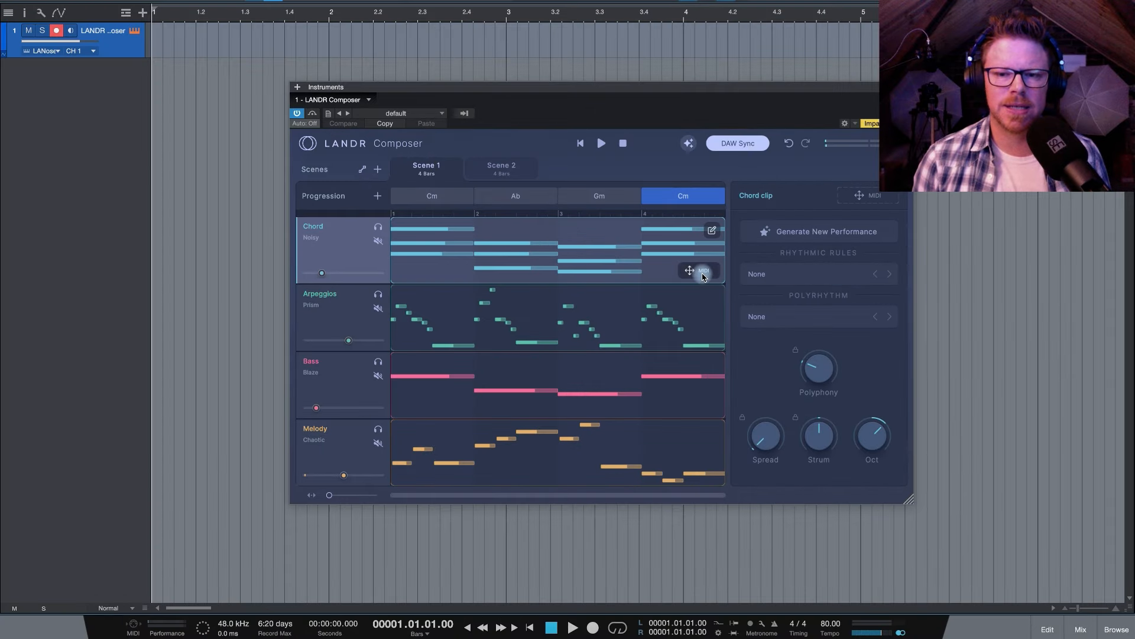
left_click_drag(701, 272, 172, 76)
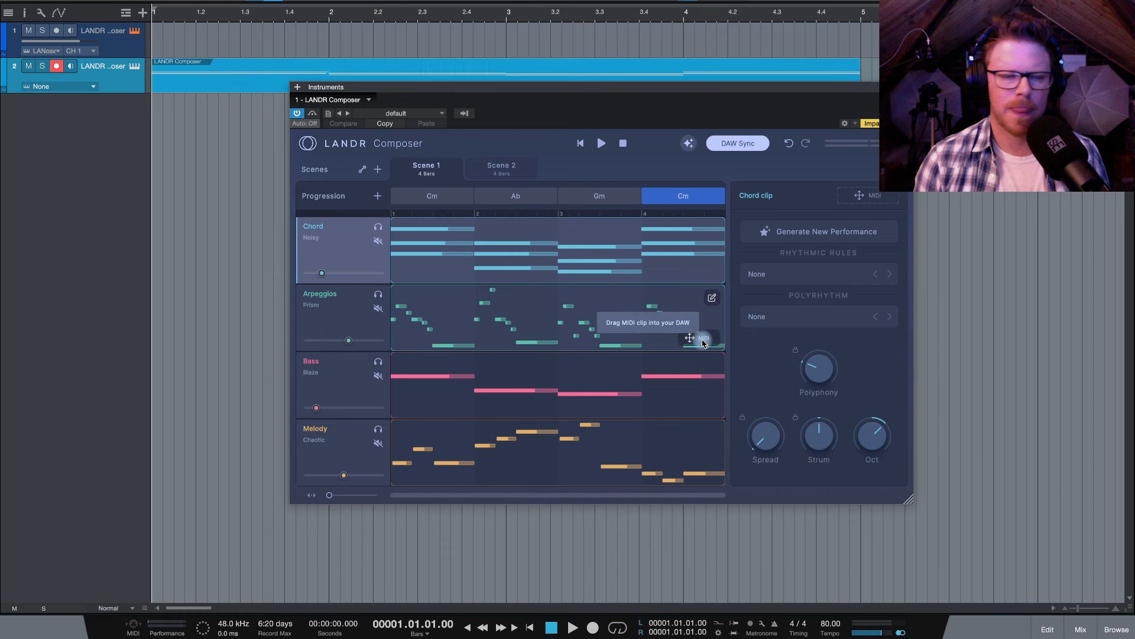
left_click_drag(703, 344, 157, 110)
left_click_drag(703, 408, 161, 170)
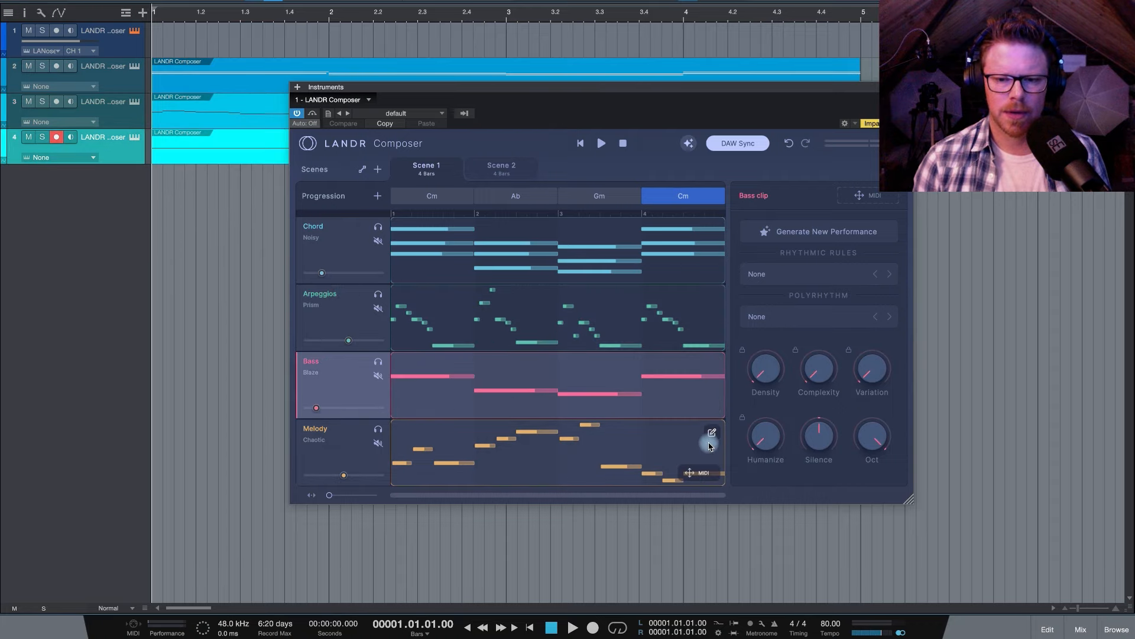
left_click_drag(703, 478, 165, 195)
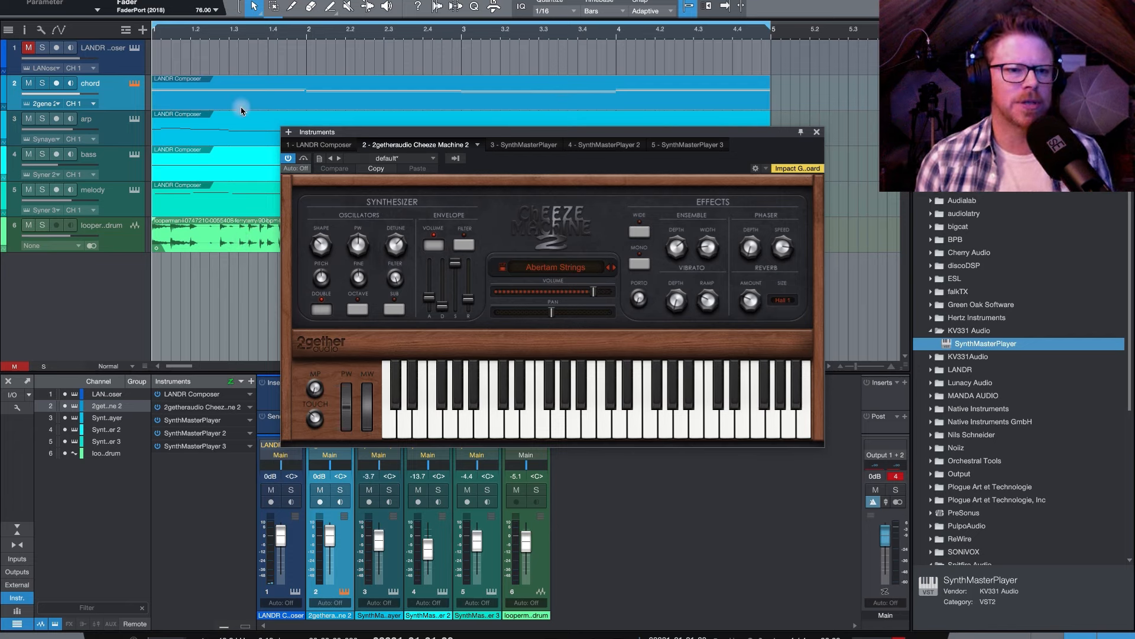
- Solo the chord track, play it from the start with its Cheeze Machine 2 instrument showing, and close the instrument window
left_click(198, 36)
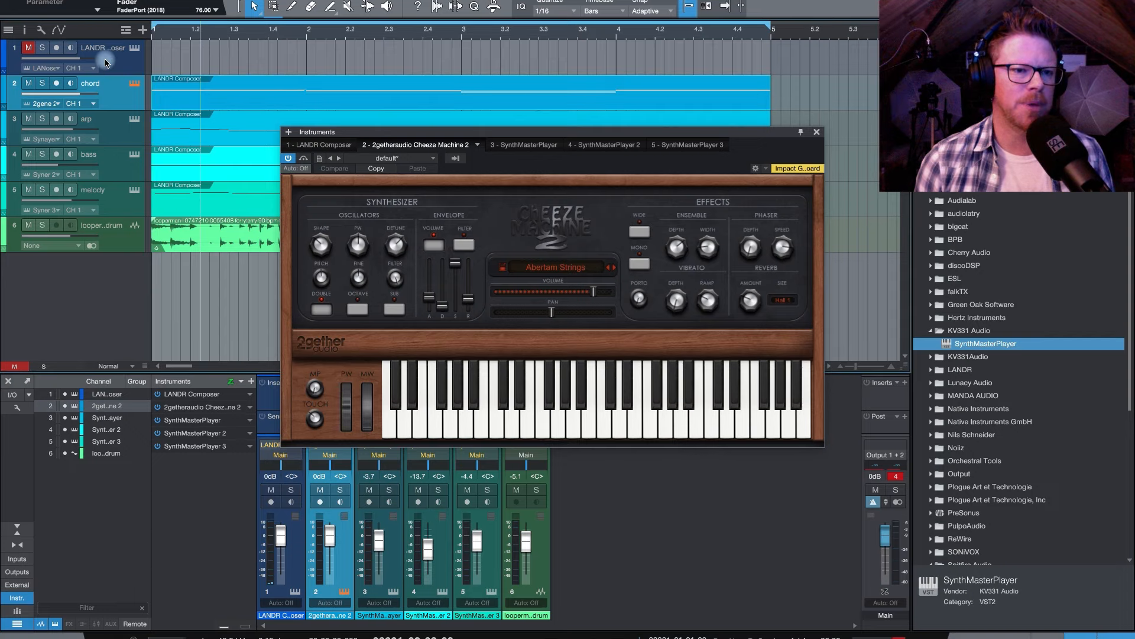
left_click_drag(516, 140, 538, 167)
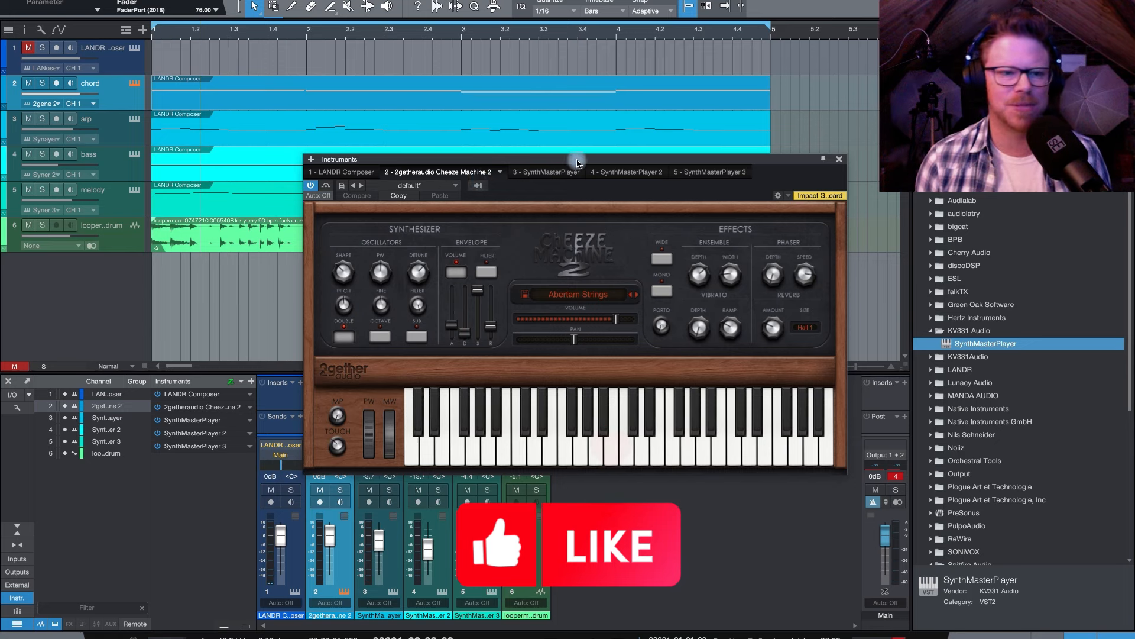
left_click(42, 84)
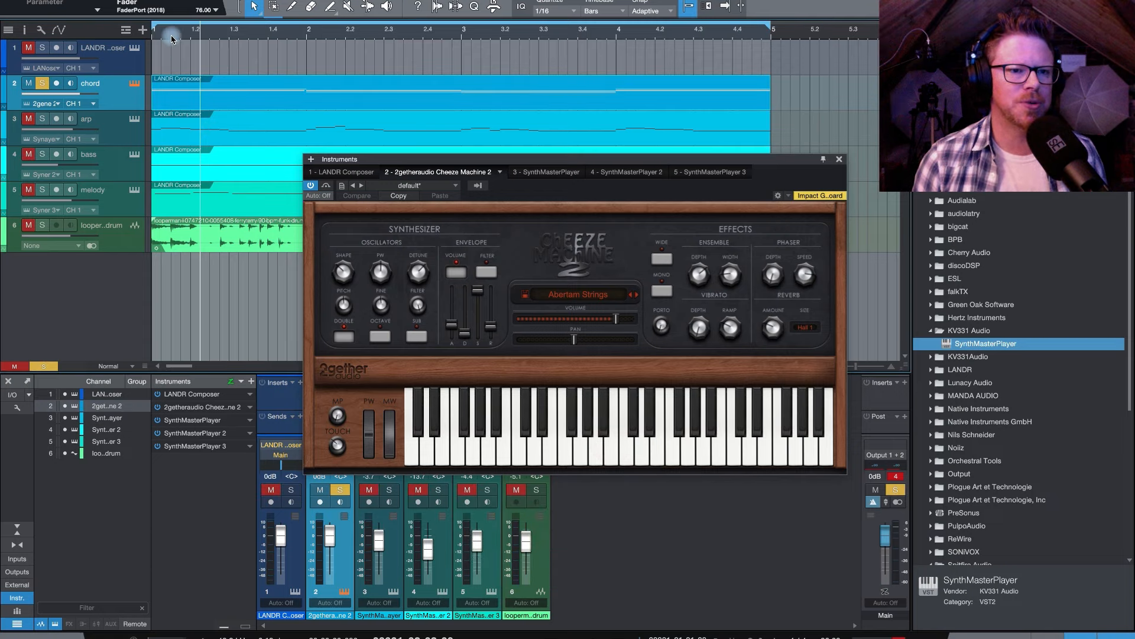
left_click(171, 37)
key("comma")
key("space")
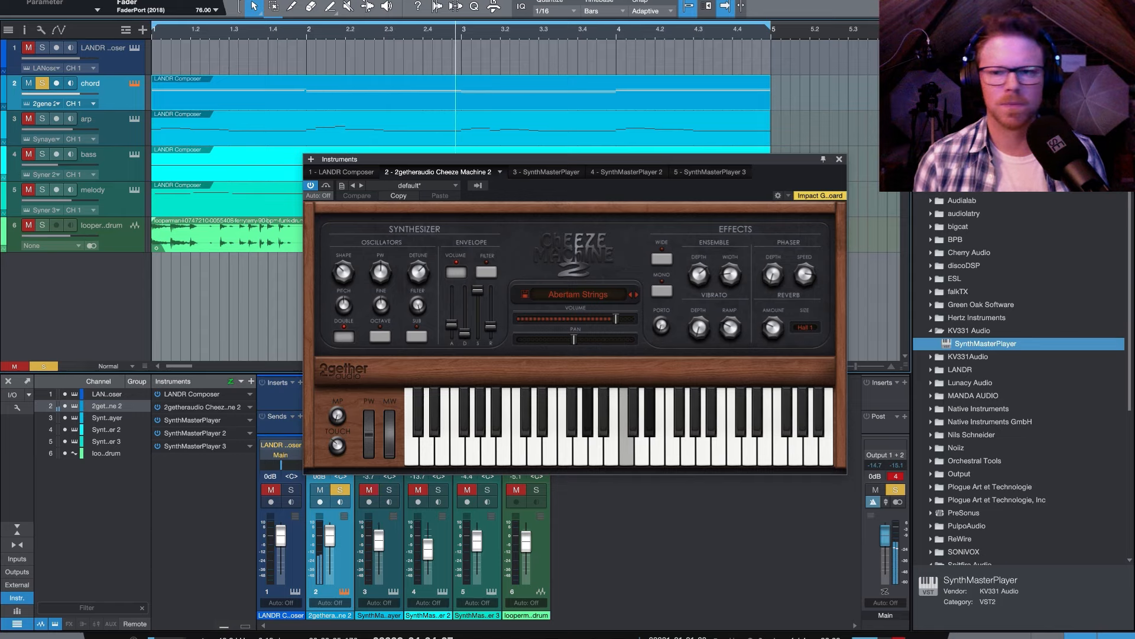
left_click(840, 162)
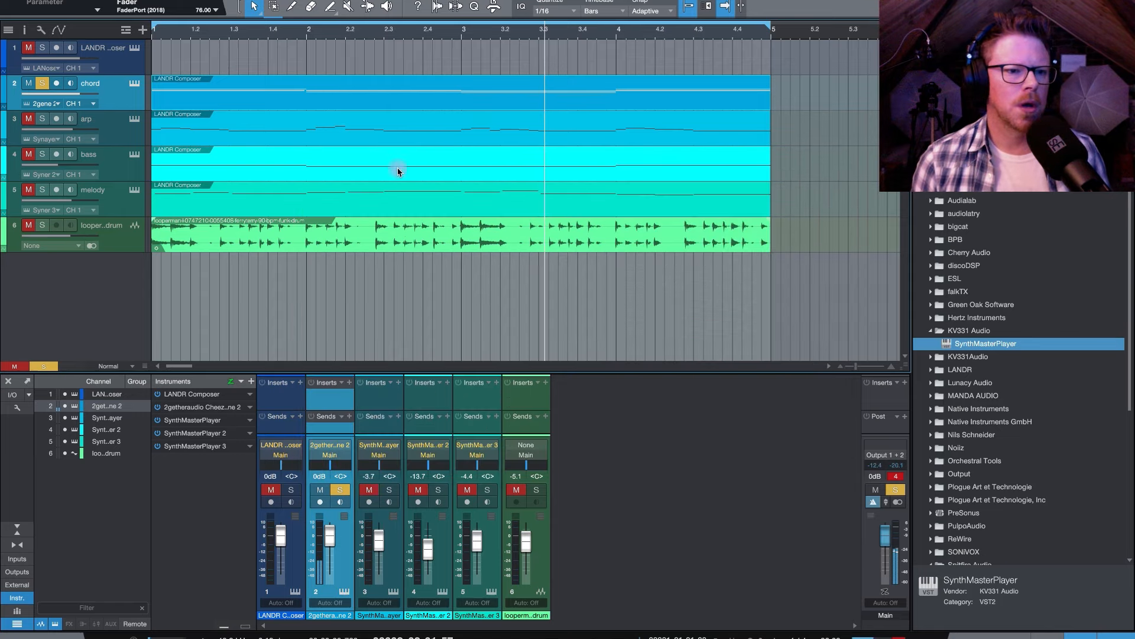
- Add the arp track to the soloed playback, view its SynthMaster Player instrument and close the window
left_click(133, 119)
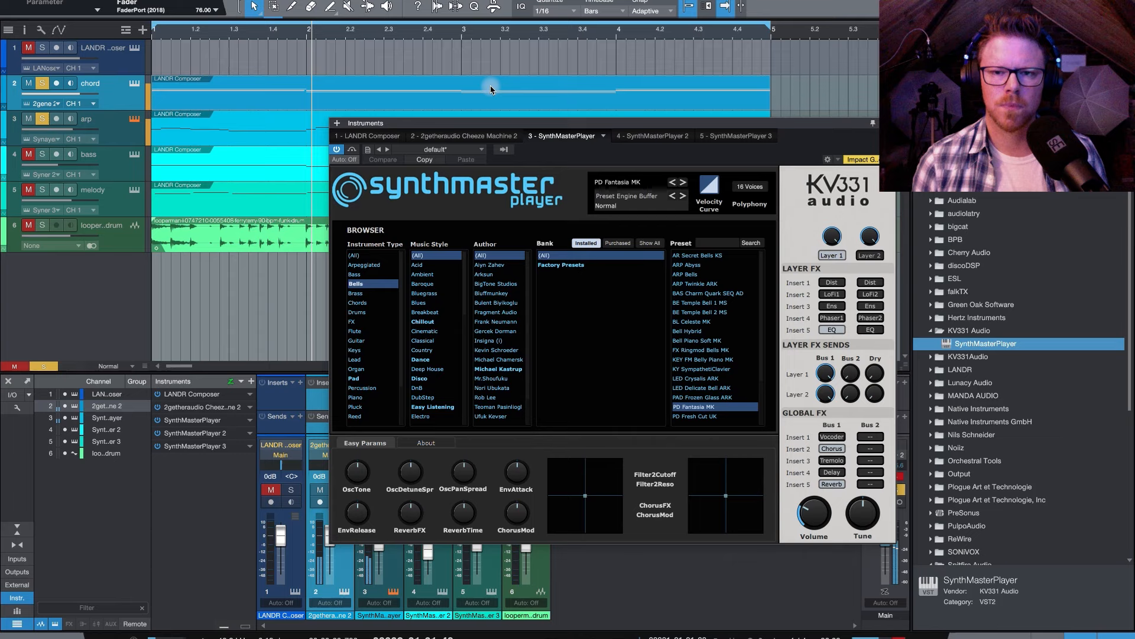
left_click_drag(729, 124, 601, 122)
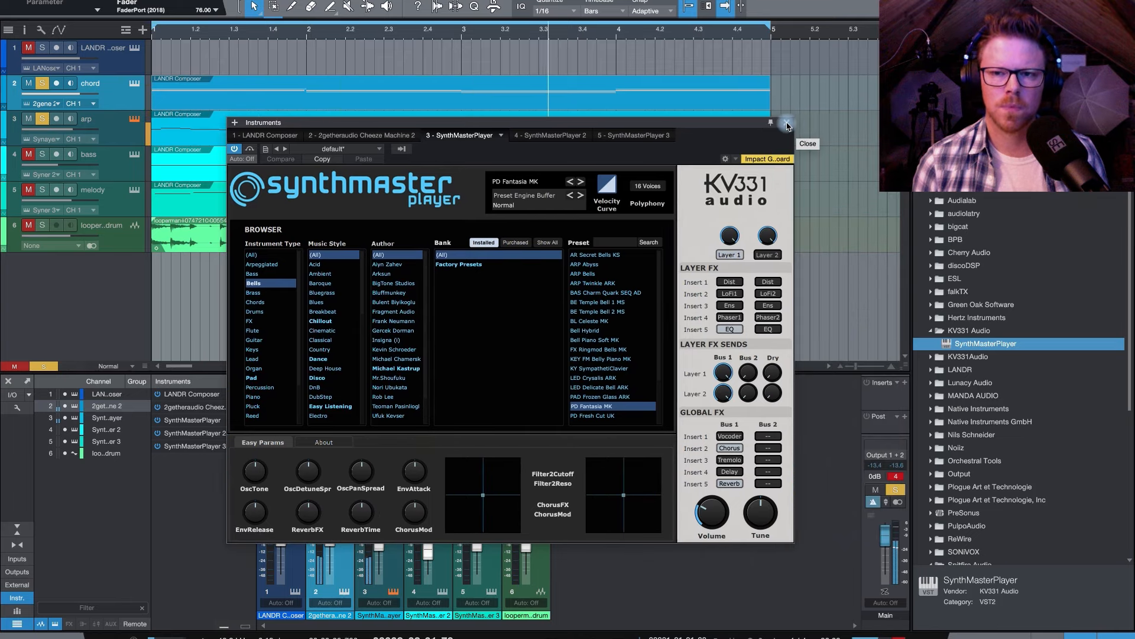
left_click(786, 124)
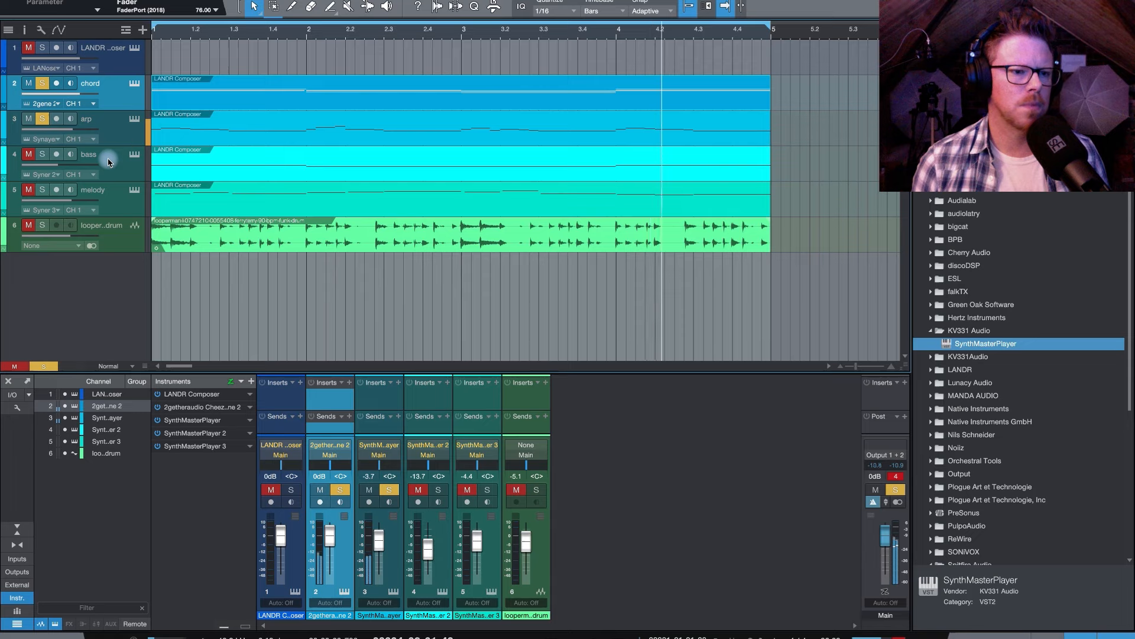
- Solo the bass track, listen to it alone briefly, and solo the chord and arp tracks again alongside it
left_click(42, 155)
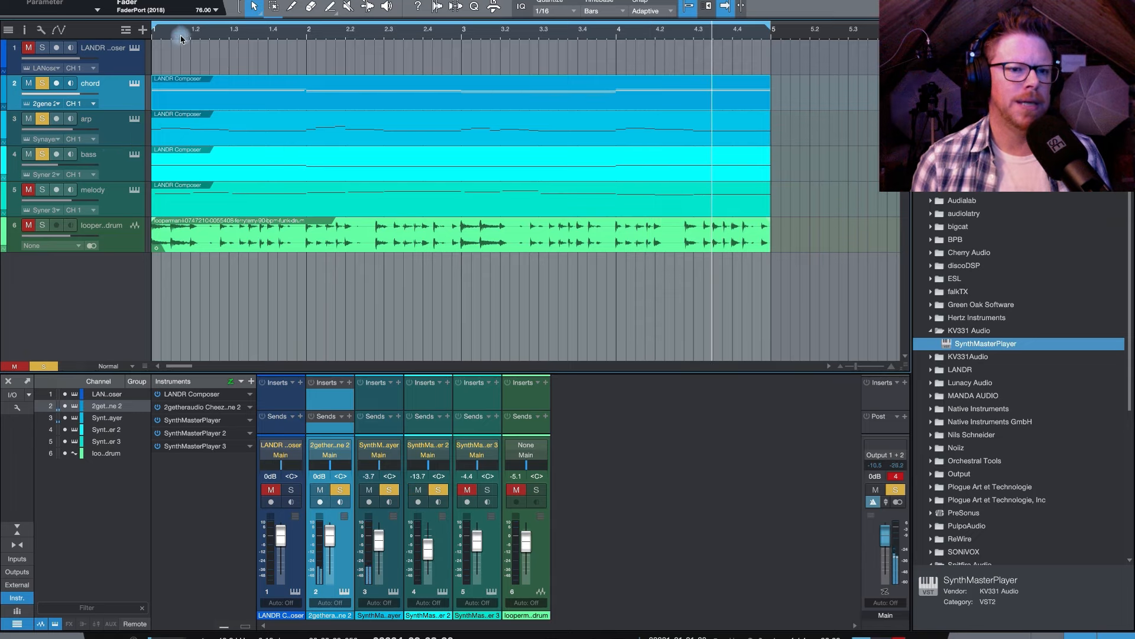
left_click(42, 119)
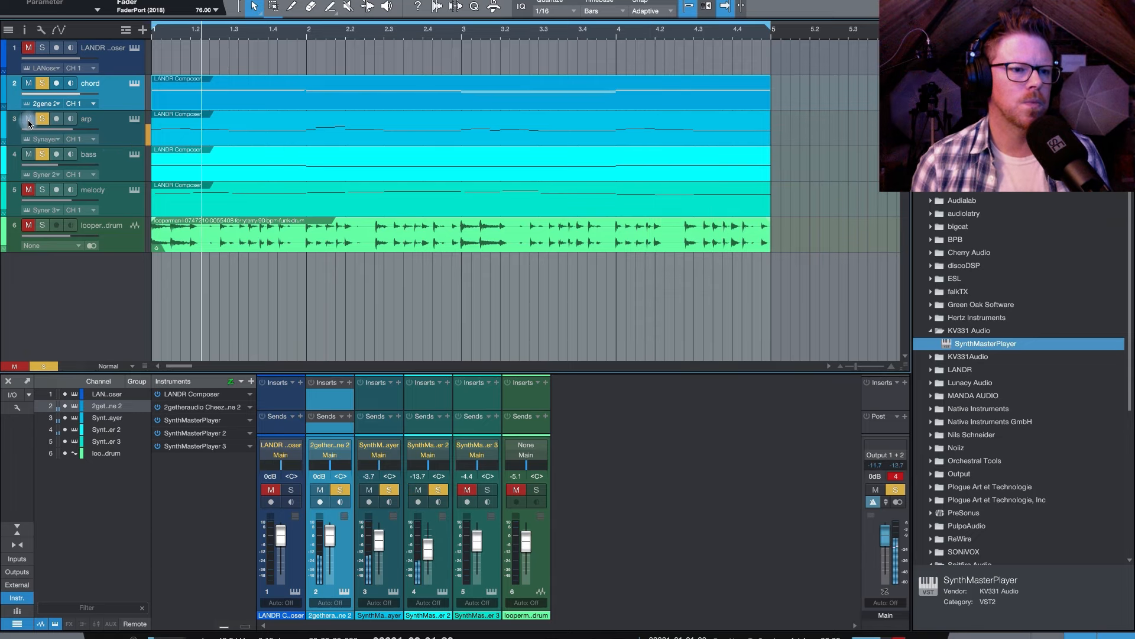
left_click(28, 88)
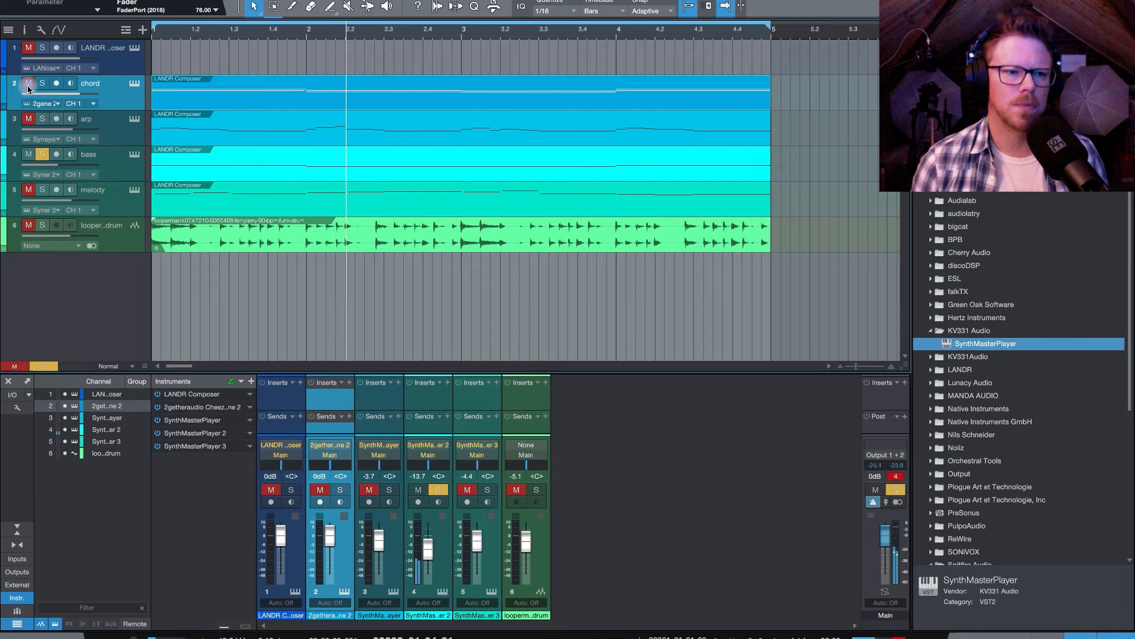
left_click(42, 82)
left_click(42, 118)
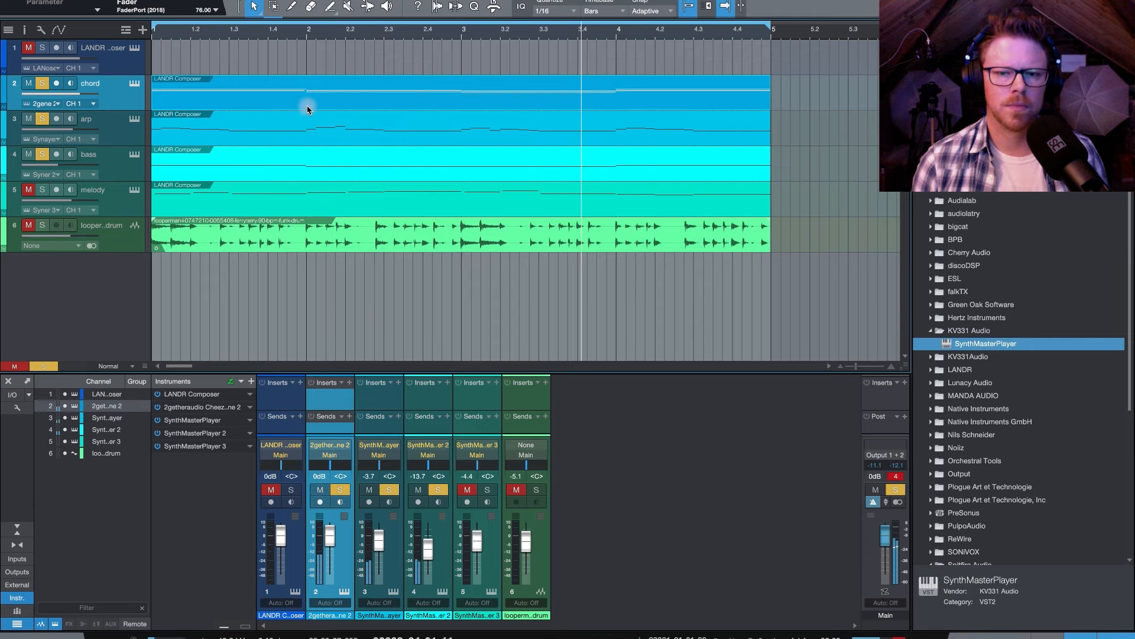
- Add the melody track to the soloed playback, view its SynthMaster Player instrument and close the window
left_click(135, 189)
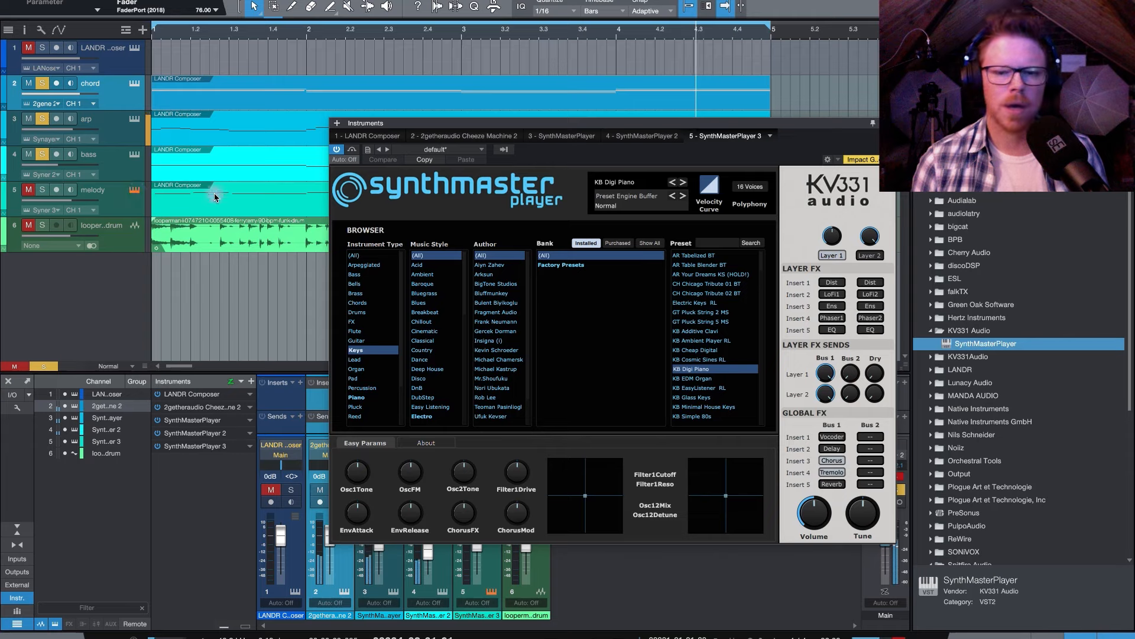
left_click(42, 190)
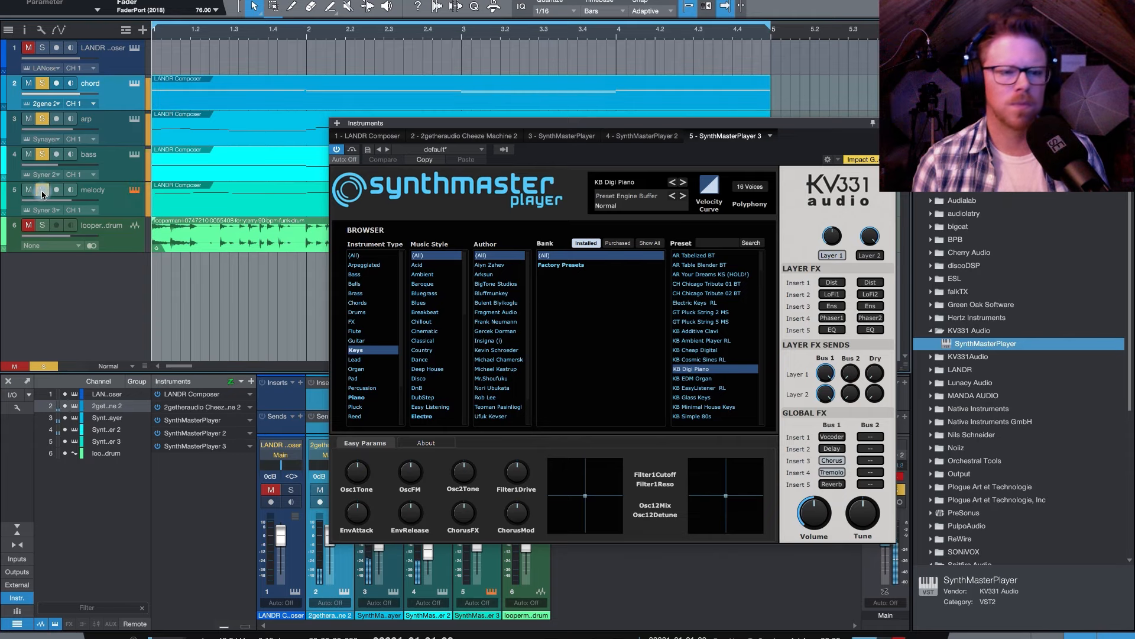
left_click_drag(858, 126, 753, 127)
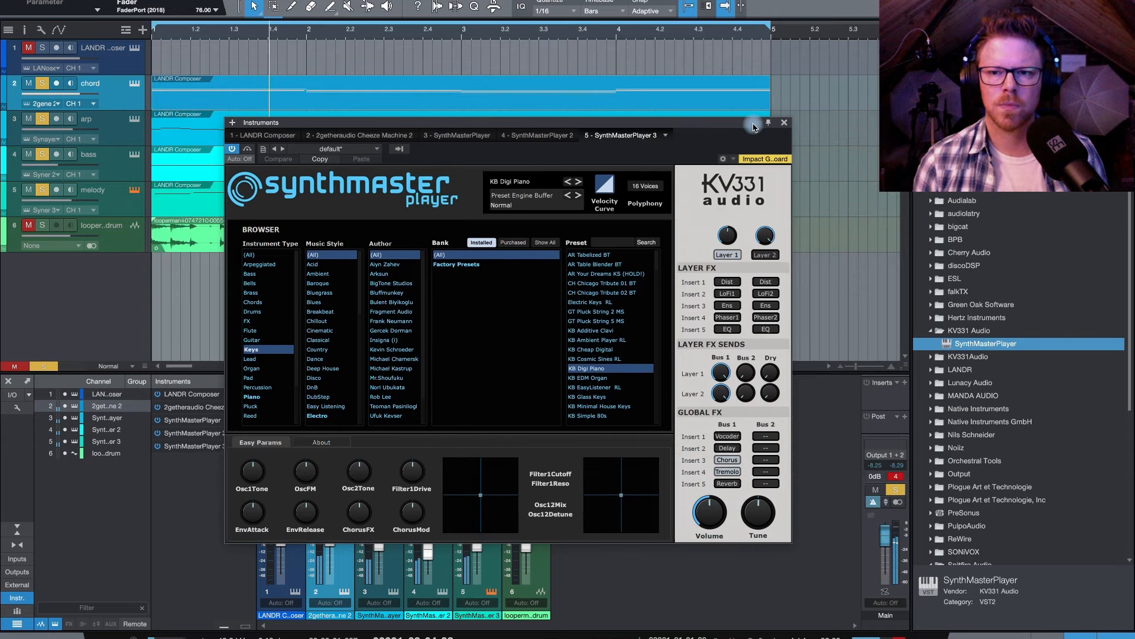
left_click(784, 123)
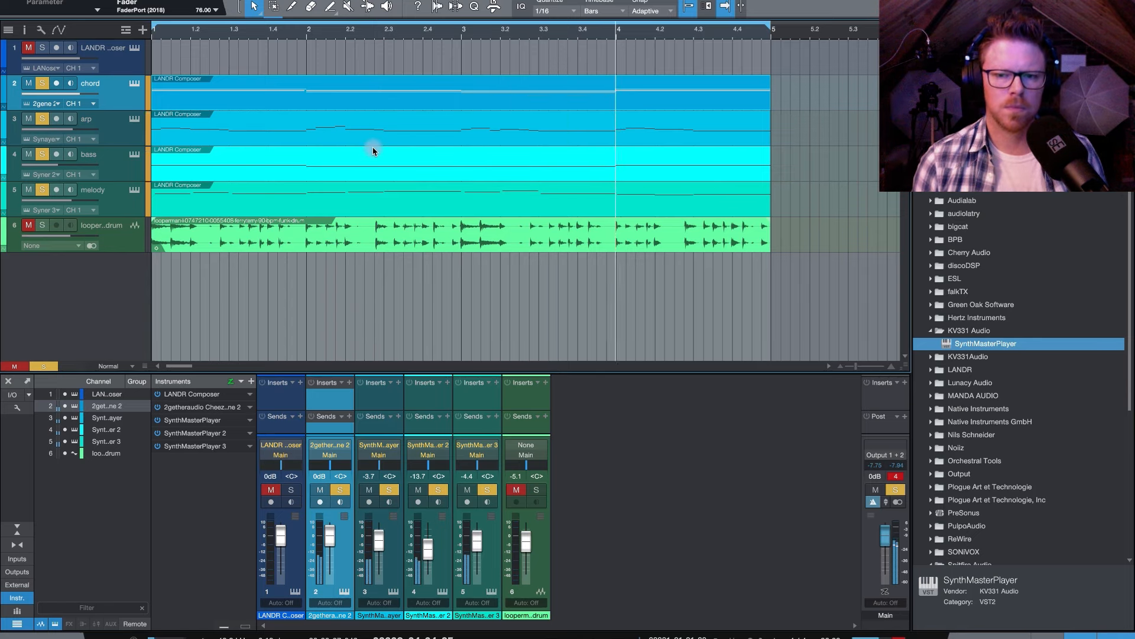
- Solo the drum loop with the other tracks, set its level to -3.9 dB and the melody track's level to -4.6 dB
left_click(38, 227)
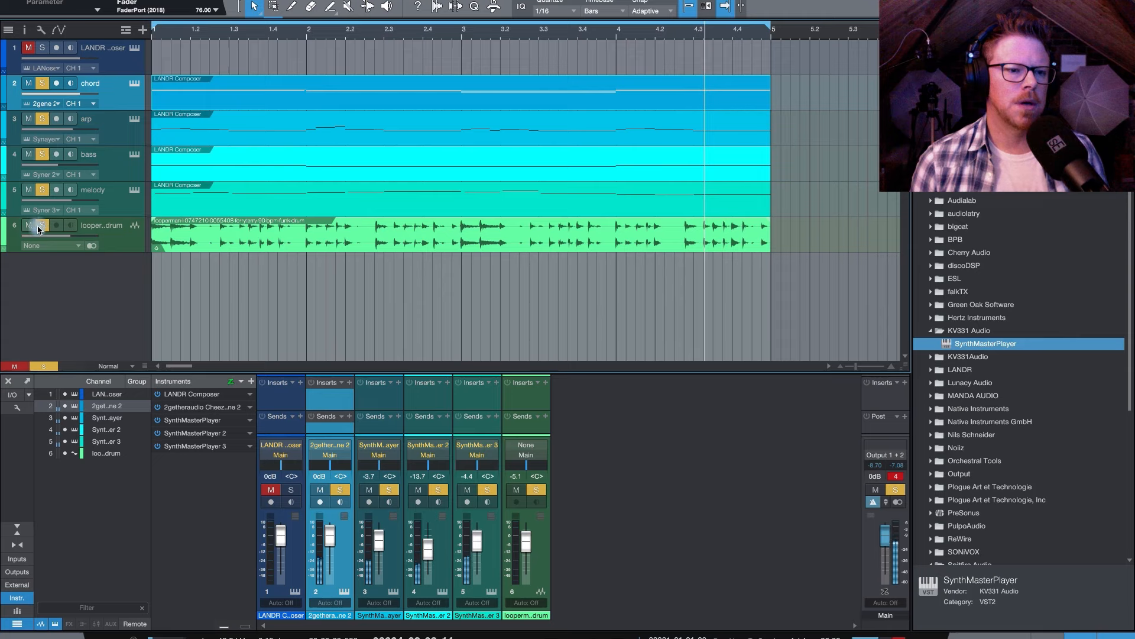
key("space")
key("space")
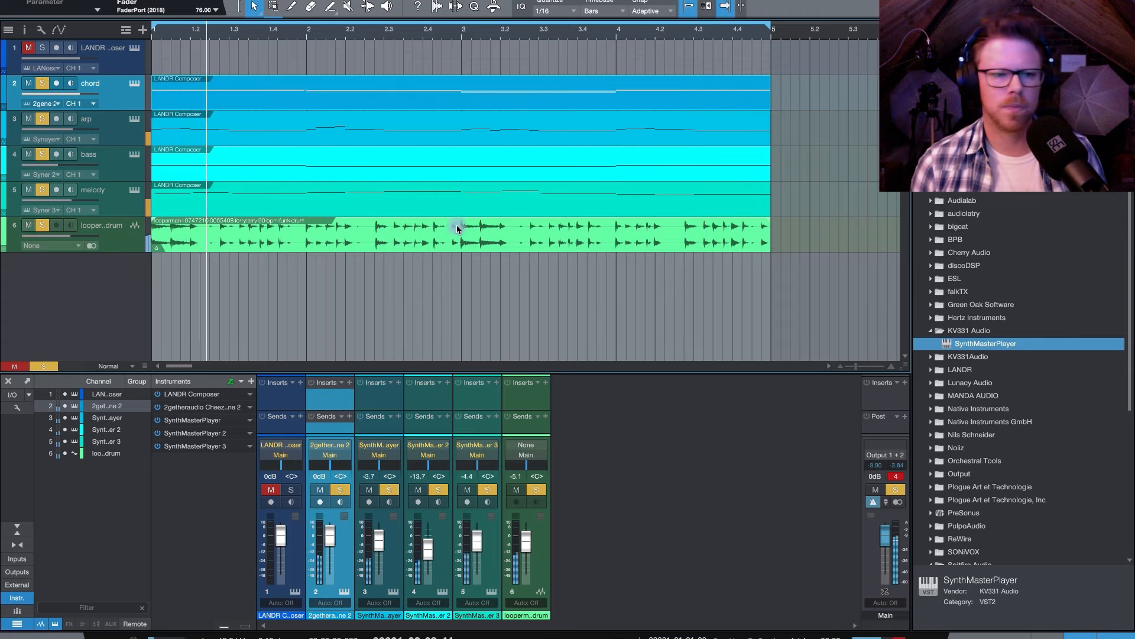
left_click(112, 249)
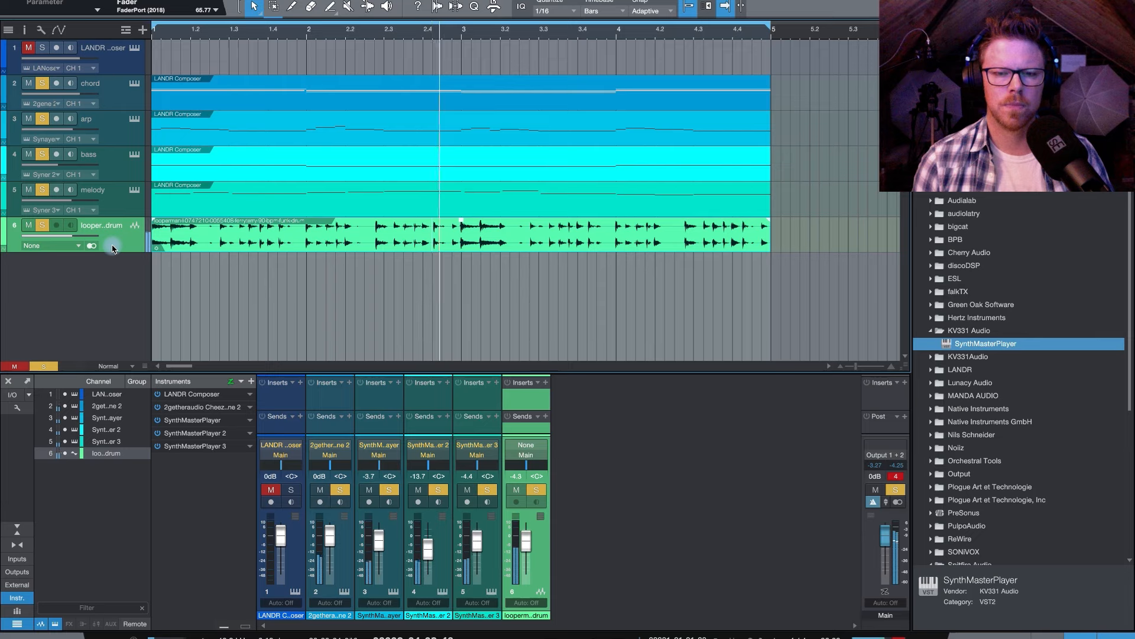
left_click(117, 211)
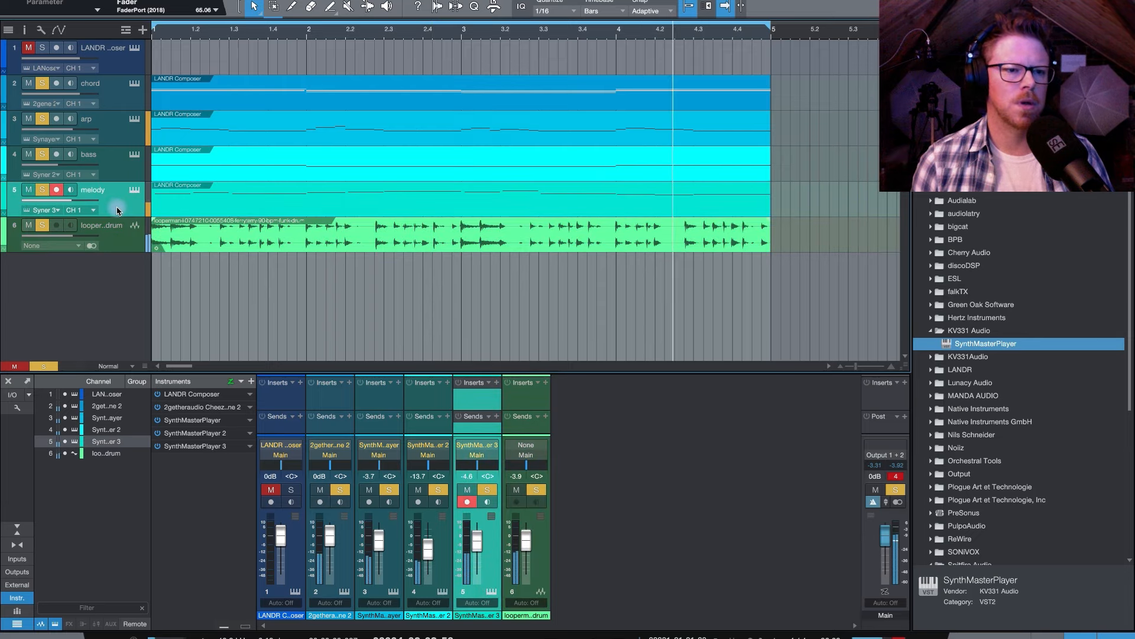
- Open LANDR Composer and place Scene 2's chord and arpeggio MIDI clips on the chord and arp tracks at bar 5
left_click(135, 50)
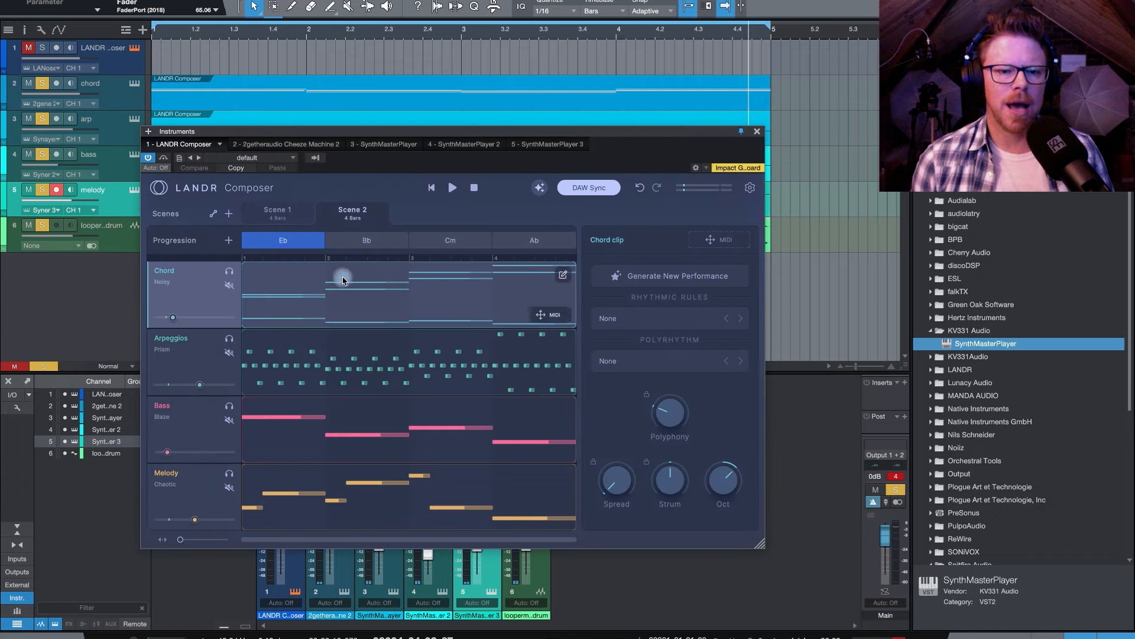
scroll(705, 87, "right", 3)
left_click_drag(643, 137, 740, 227)
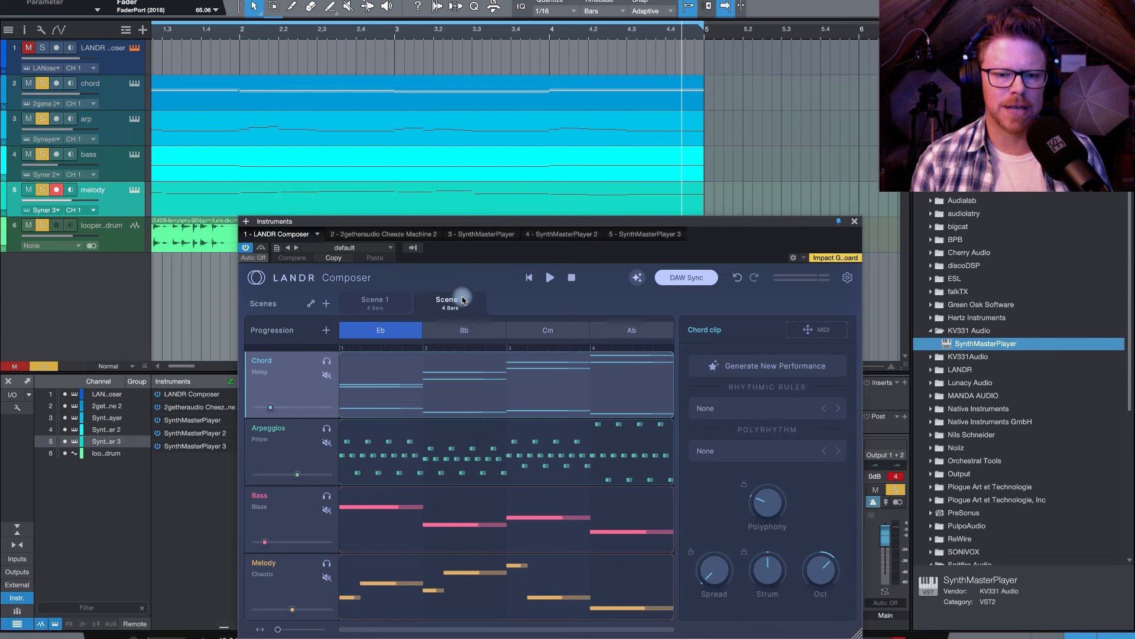
mouse_move(659, 412)
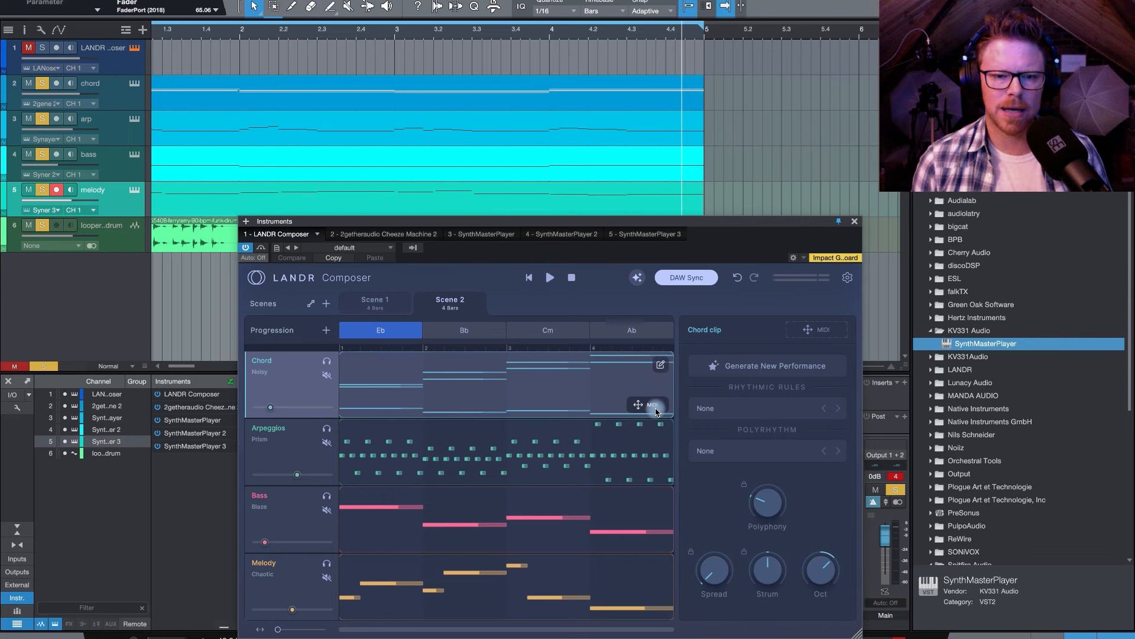
left_click(456, 302)
left_click_drag(651, 407, 735, 106)
left_click_drag(654, 470, 727, 133)
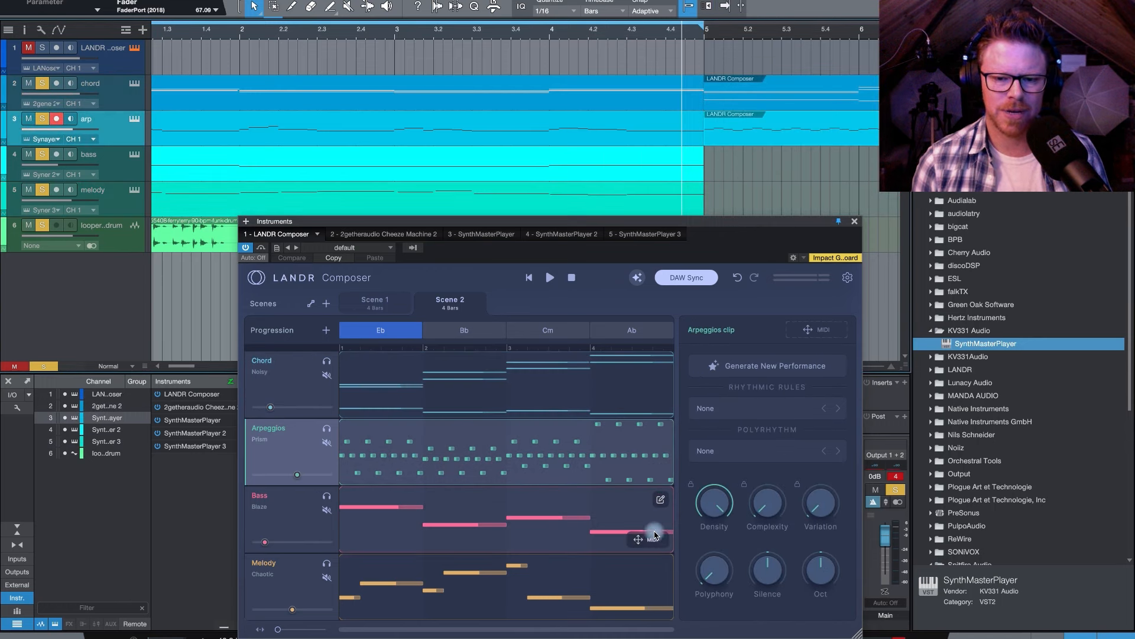
- Place Scene 2's bass and melody MIDI clips on their matching tracks at bar 5 and close the LANDR Composer window
left_click_drag(650, 538, 728, 182)
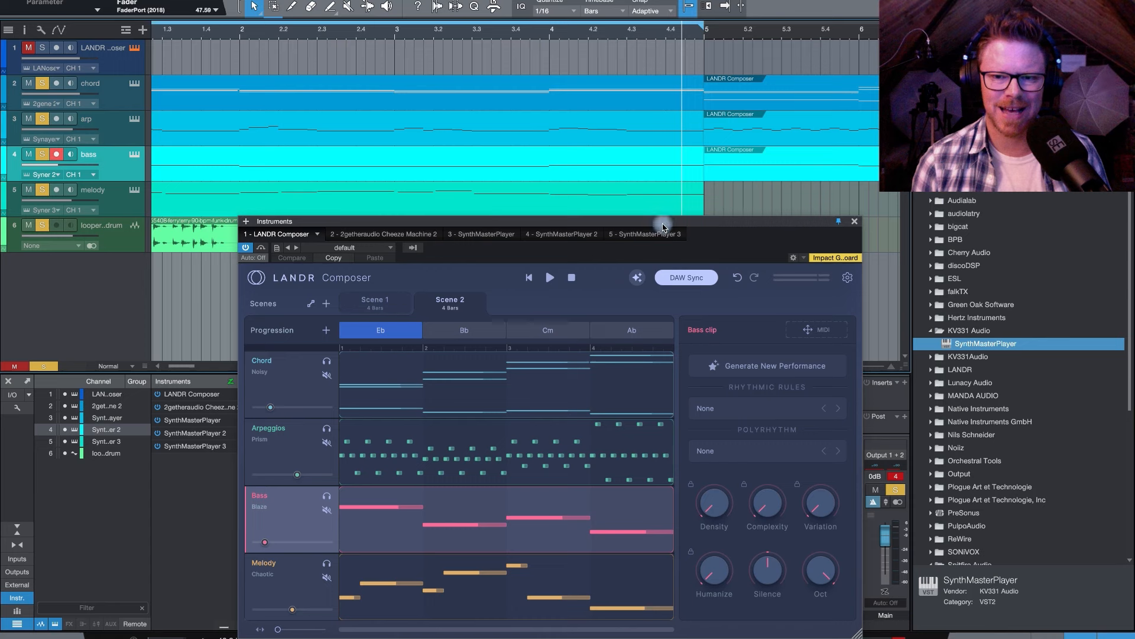
left_click_drag(663, 224, 471, 193)
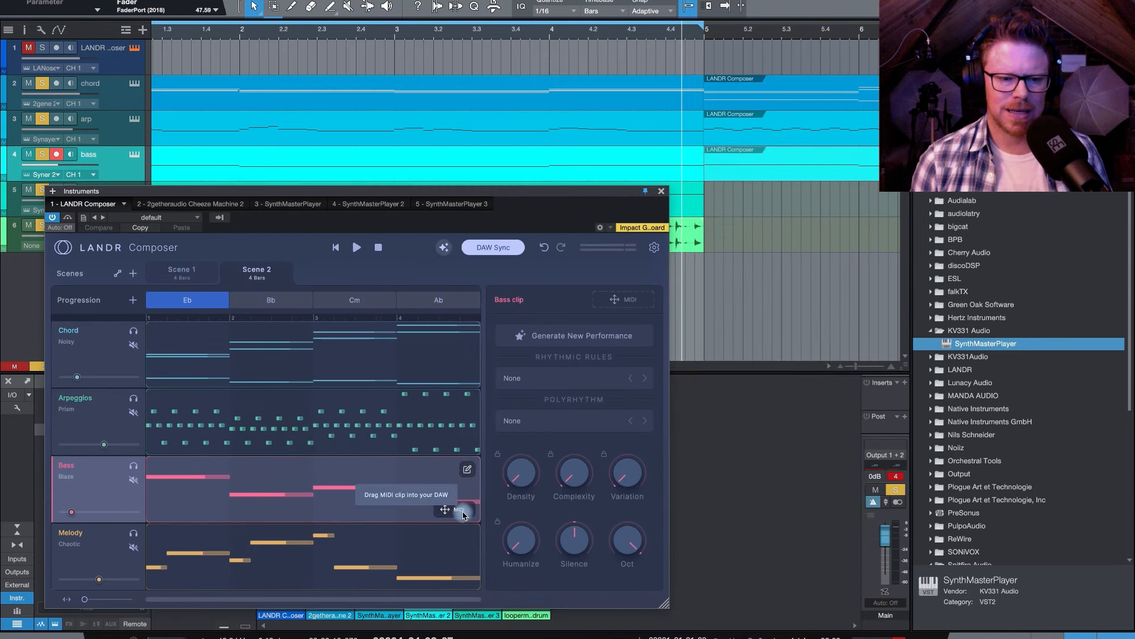
left_click_drag(461, 576, 729, 213)
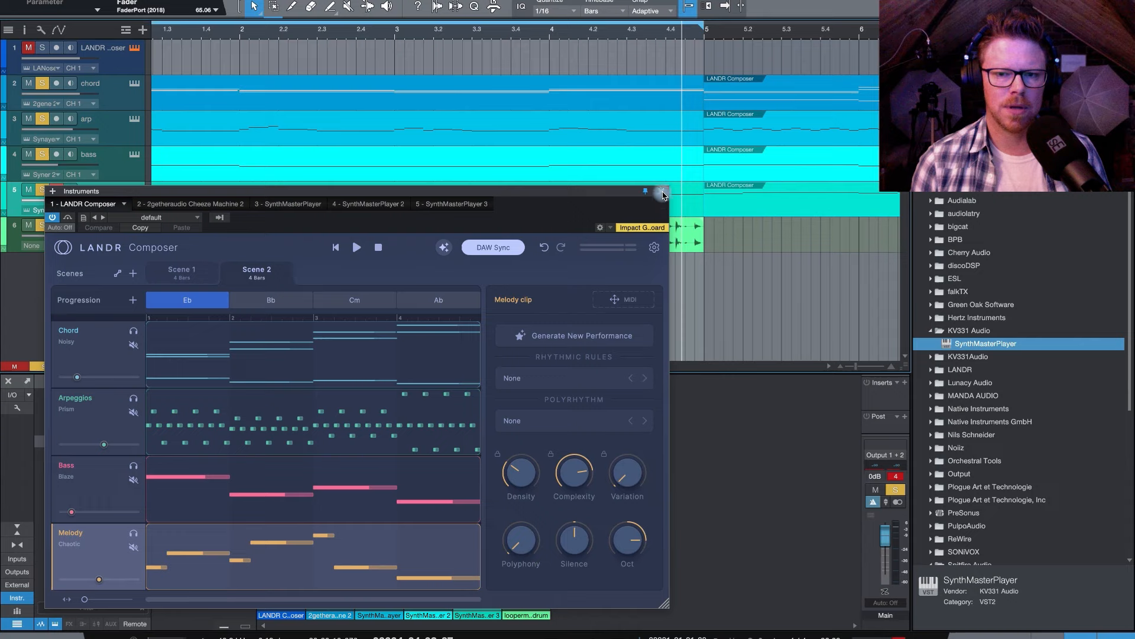
left_click(663, 194)
- Copy the drum loop and paste it at bar 5 on the same track, directly after the original
right_click(581, 239)
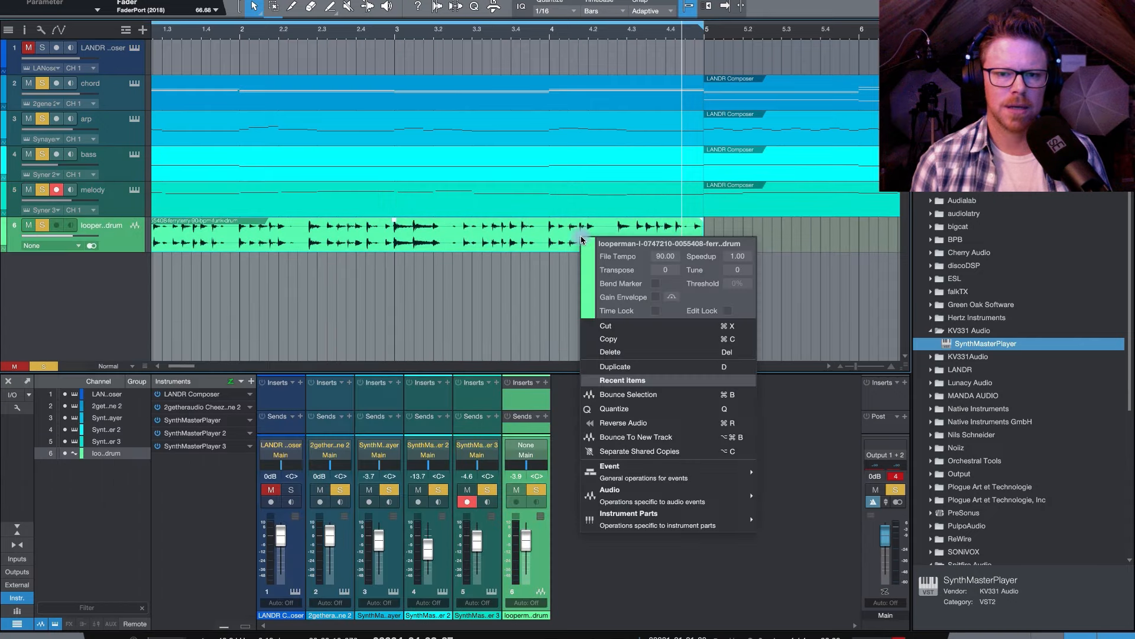
left_click(621, 338)
left_click(704, 32)
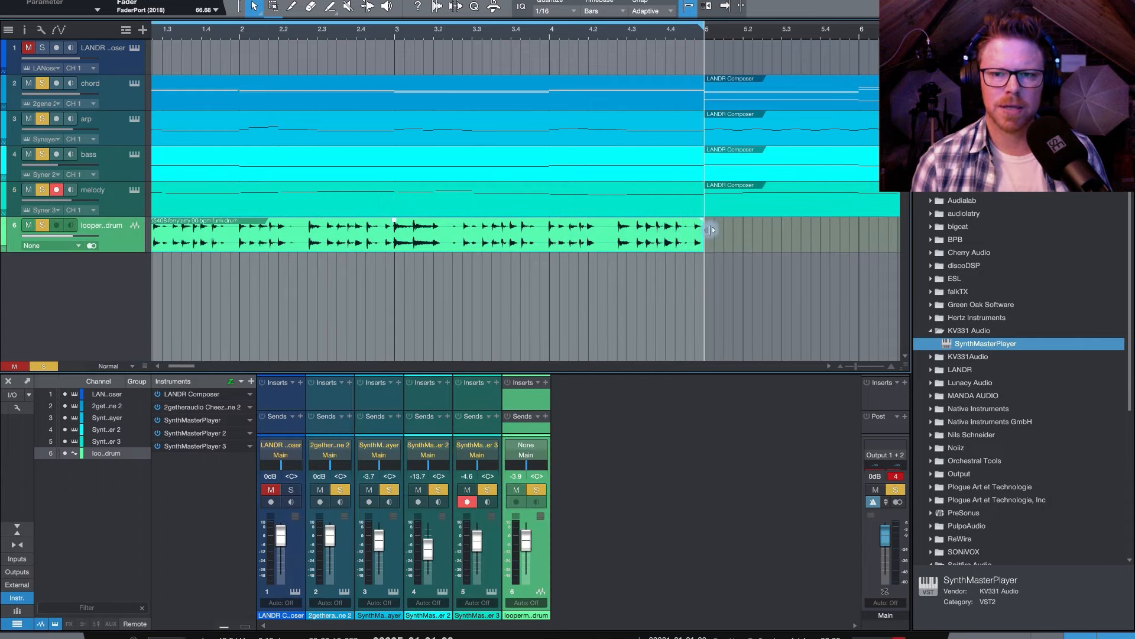
right_click(711, 229)
left_click(710, 230)
right_click(711, 229)
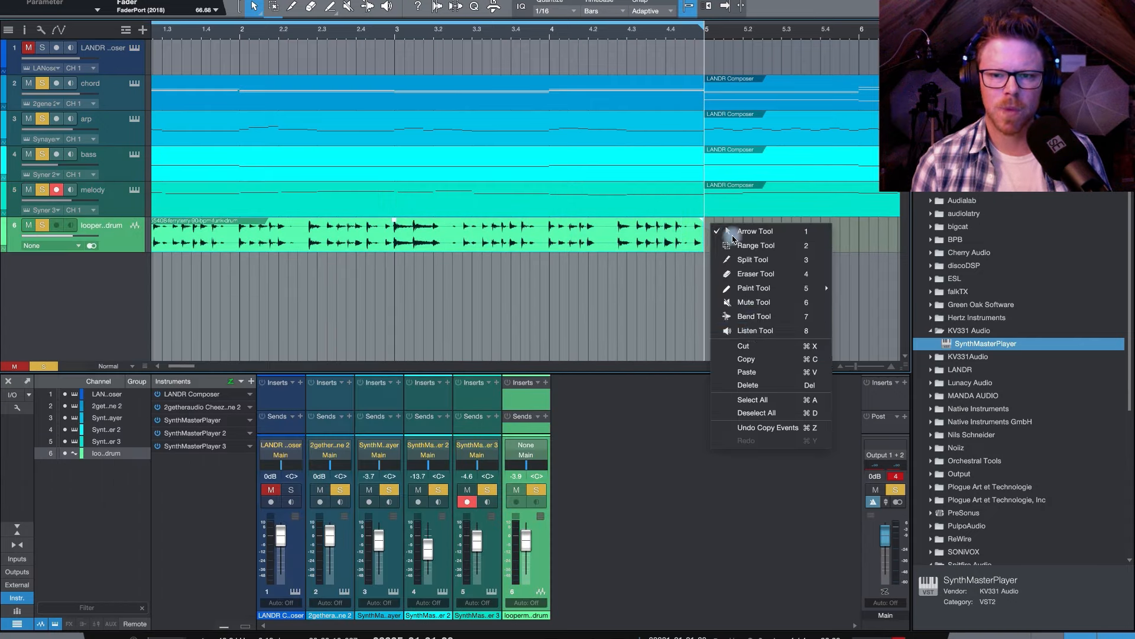
left_click(757, 365)
key("super+v")
key("w")
key("w")
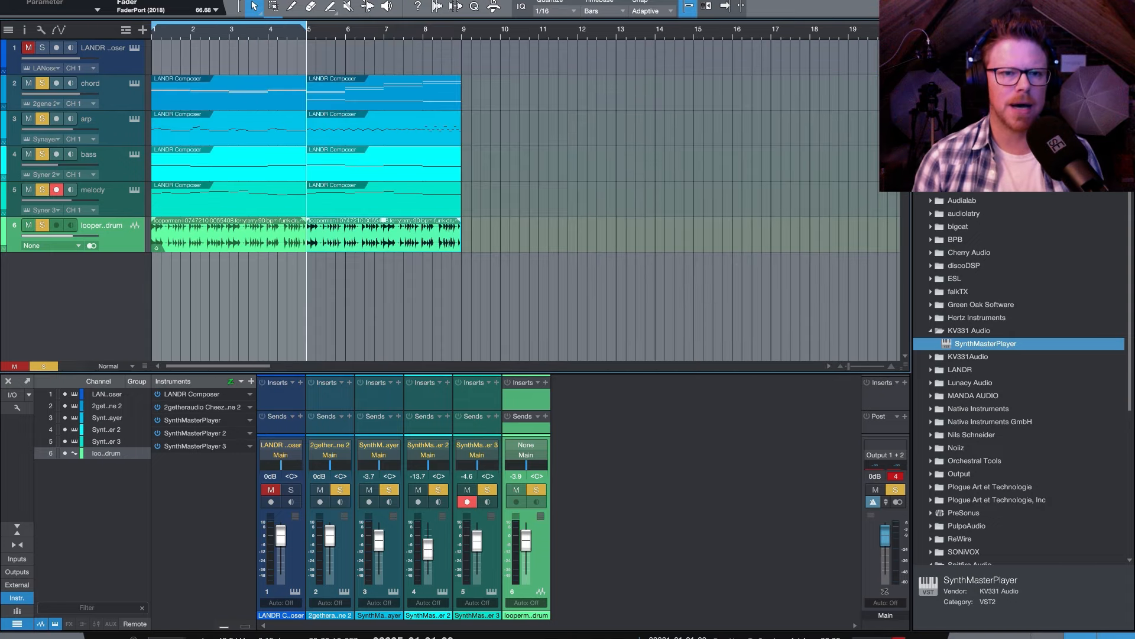
- Extend the loop range to the start of bar 9 and play the arrangement from bar 4
left_click_drag(354, 27, 460, 34)
left_click(268, 37)
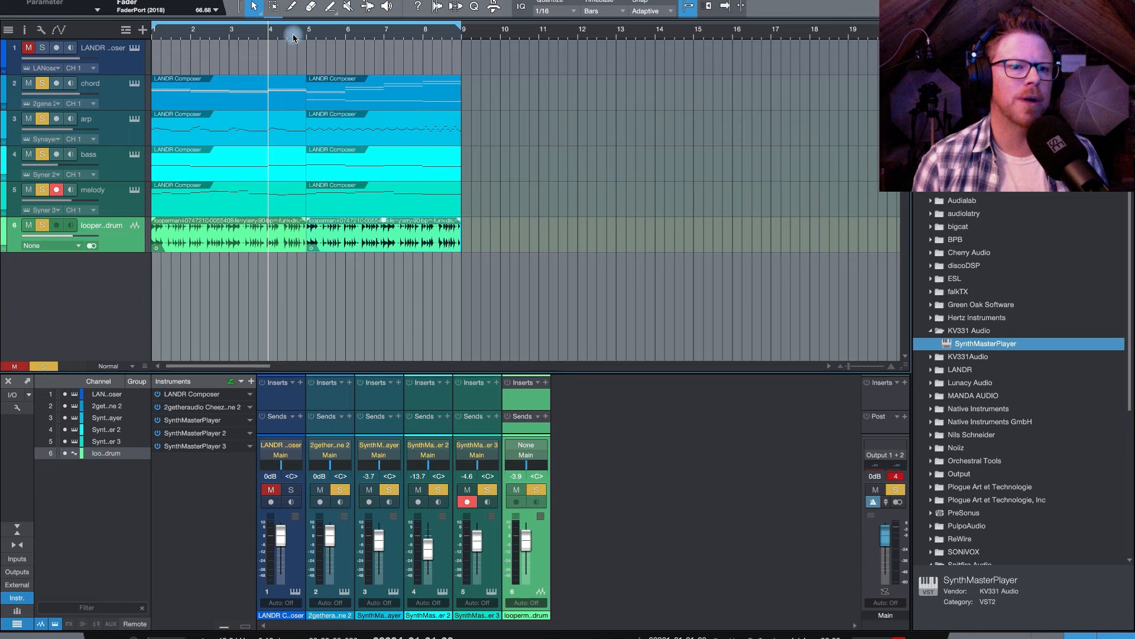
key("space")
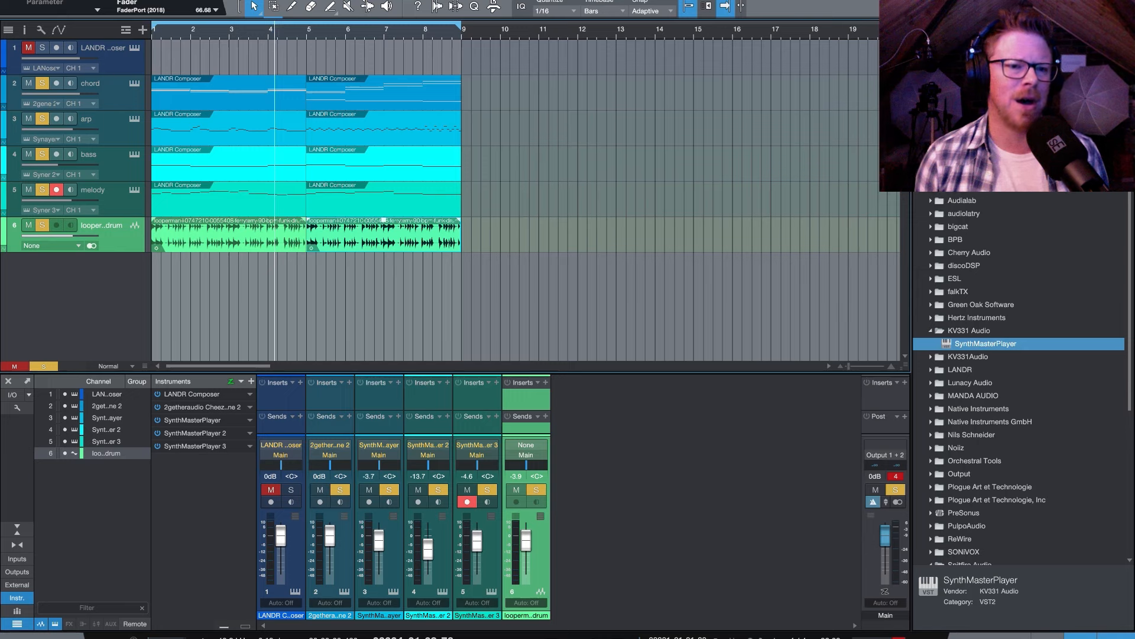
- Reopen the LANDR Composer instrument from its track and reposition its window over the arrangement
left_click(138, 50)
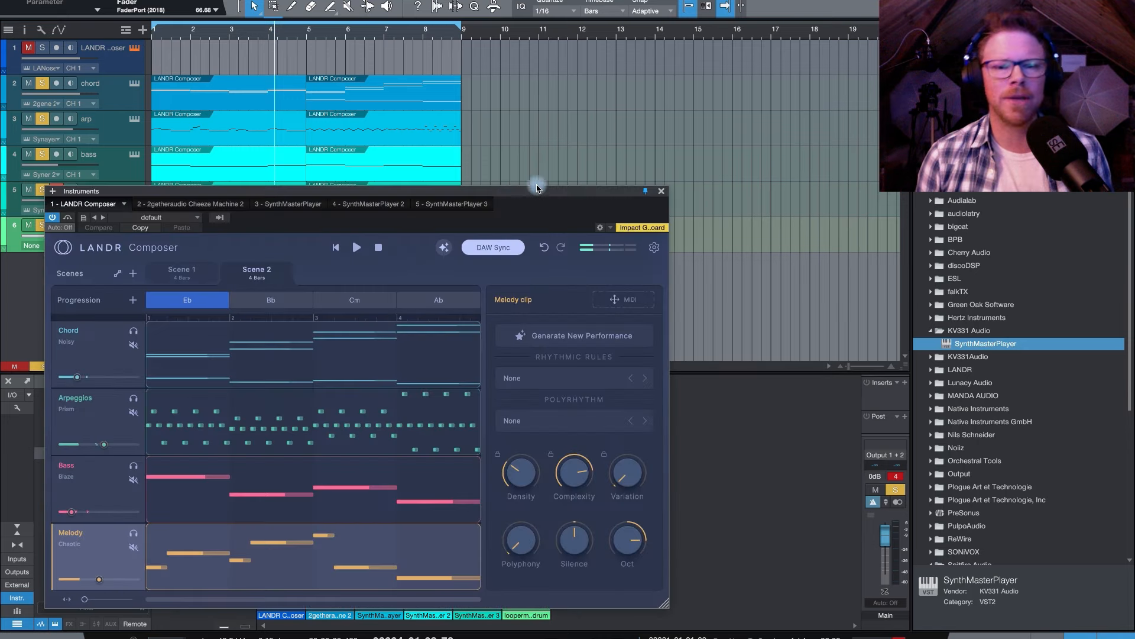
left_click_drag(539, 195, 632, 118)
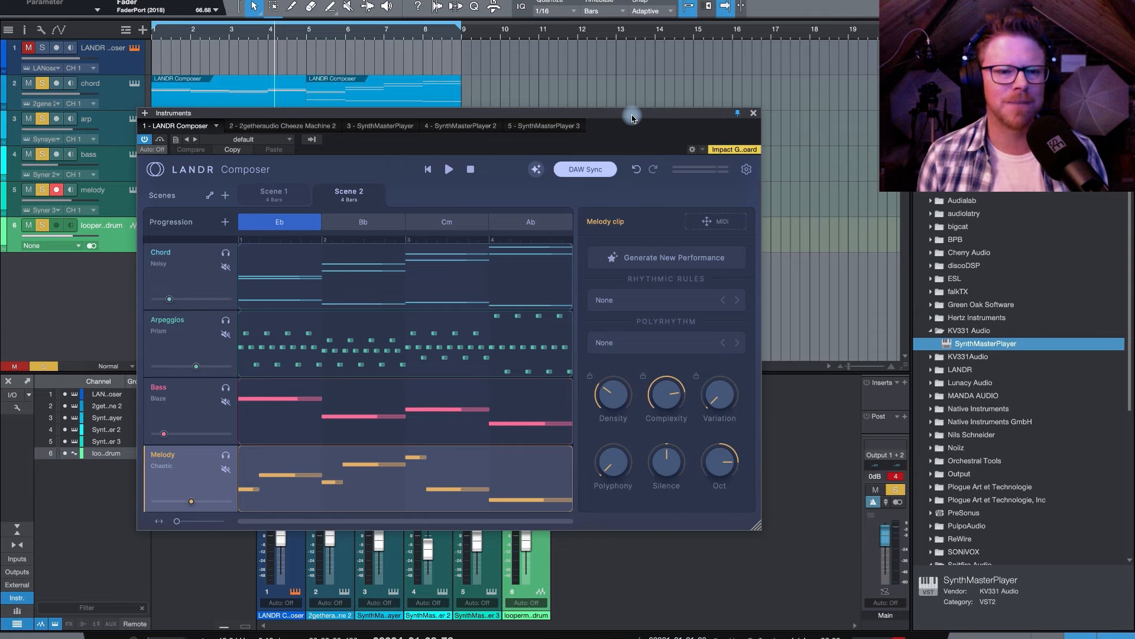
left_click_drag(632, 118, 671, 104)
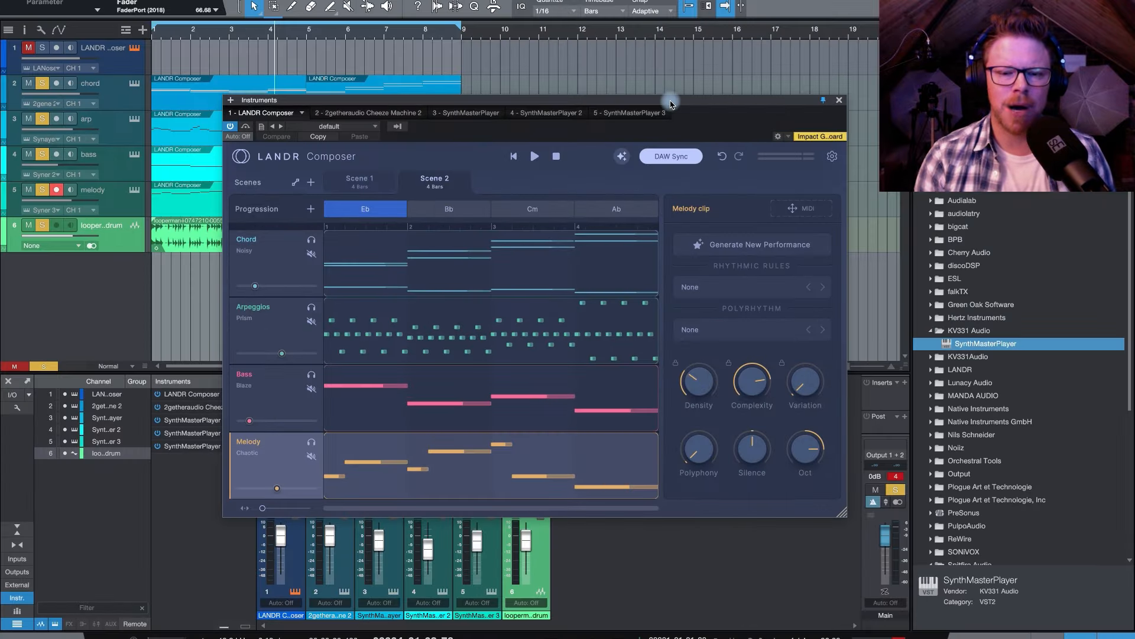